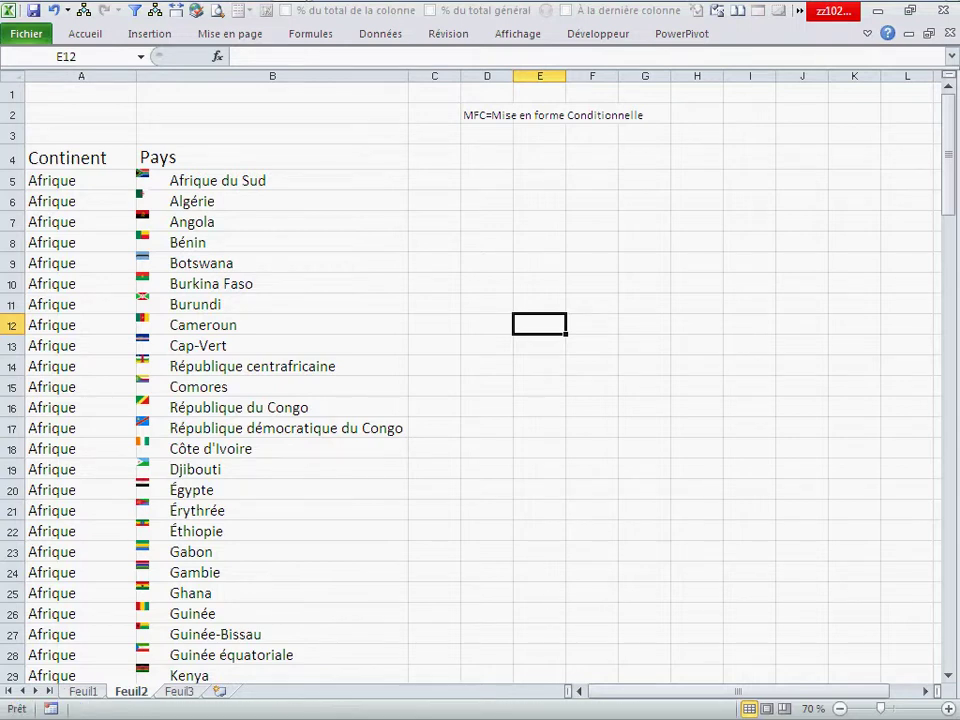
Scroll through the continent/country list to review its entries
left_click(81, 242)
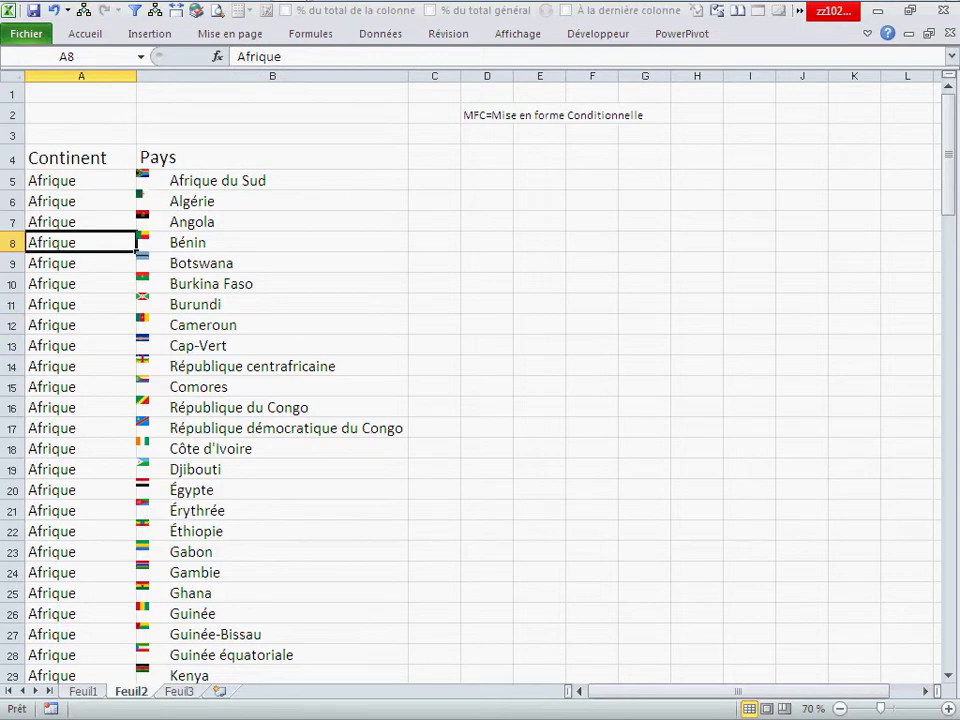
scroll(470, 380, "down", 6)
scroll(470, 380, "down", 4)
scroll(470, 380, "down", 2)
scroll(470, 380, "down", 3)
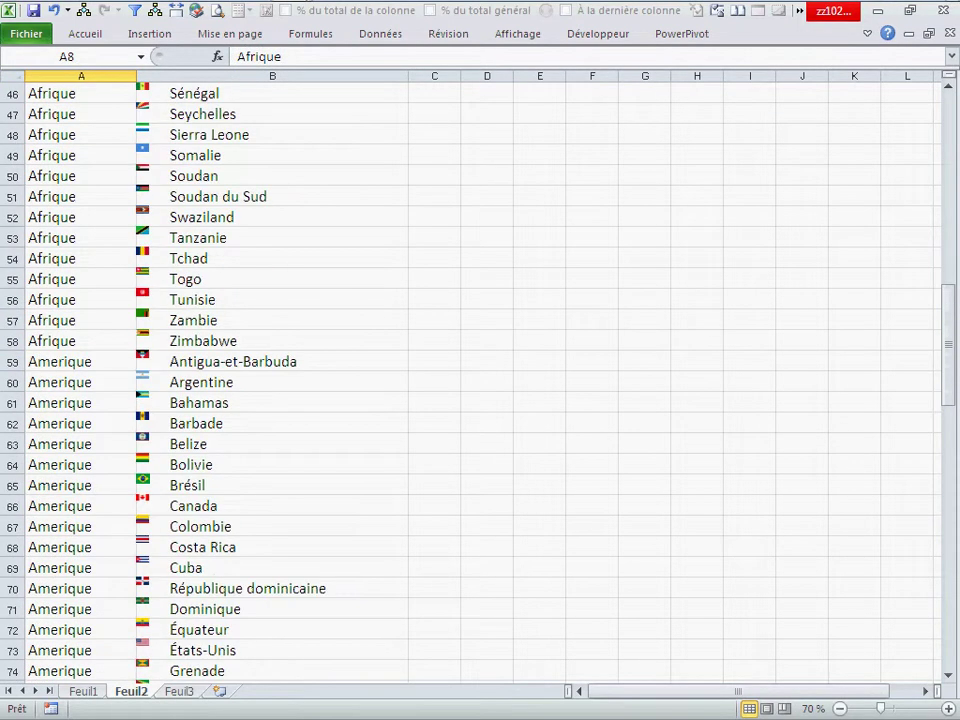
scroll(470, 380, "down", 2)
scroll(470, 380, "down", 3)
scroll(470, 380, "down", 1)
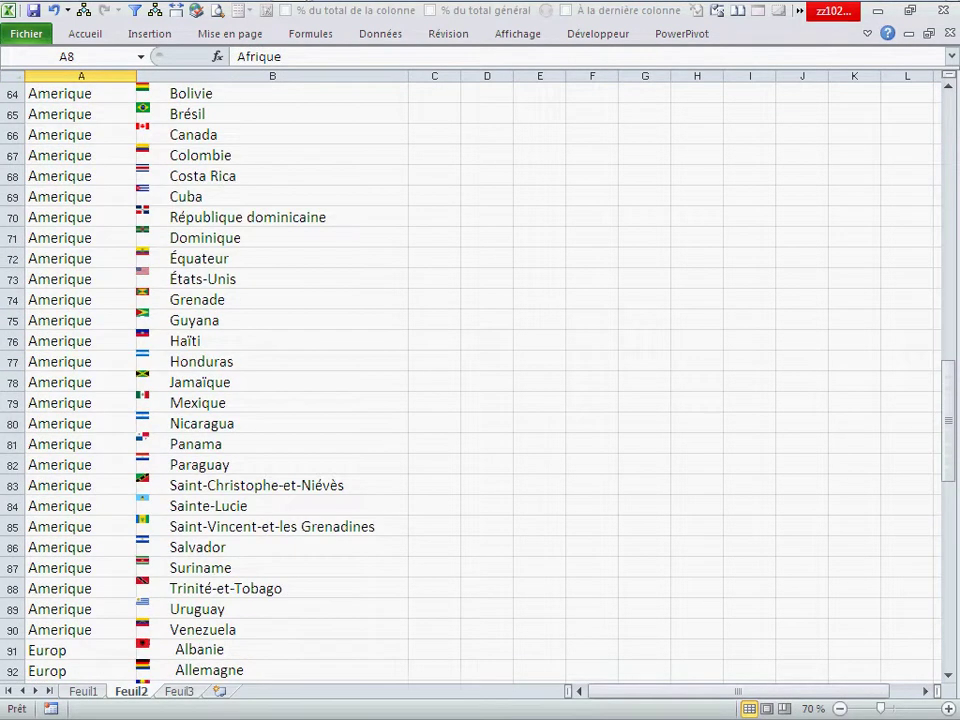
scroll(470, 380, "down", 3)
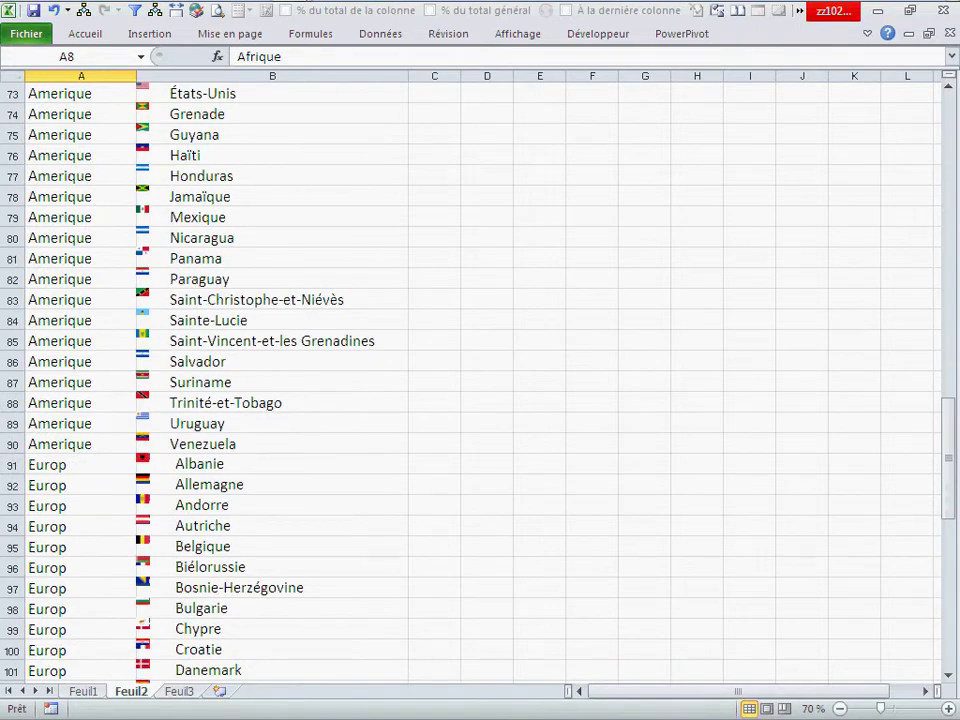
scroll(470, 380, "down", 2)
scroll(470, 380, "down", 4)
scroll(470, 380, "down", 3)
scroll(470, 380, "down", 3)
scroll(470, 380, "up", 5)
scroll(470, 380, "up", 9)
scroll(470, 380, "up", 8)
scroll(470, 380, "up", 9)
scroll(470, 380, "up", 5)
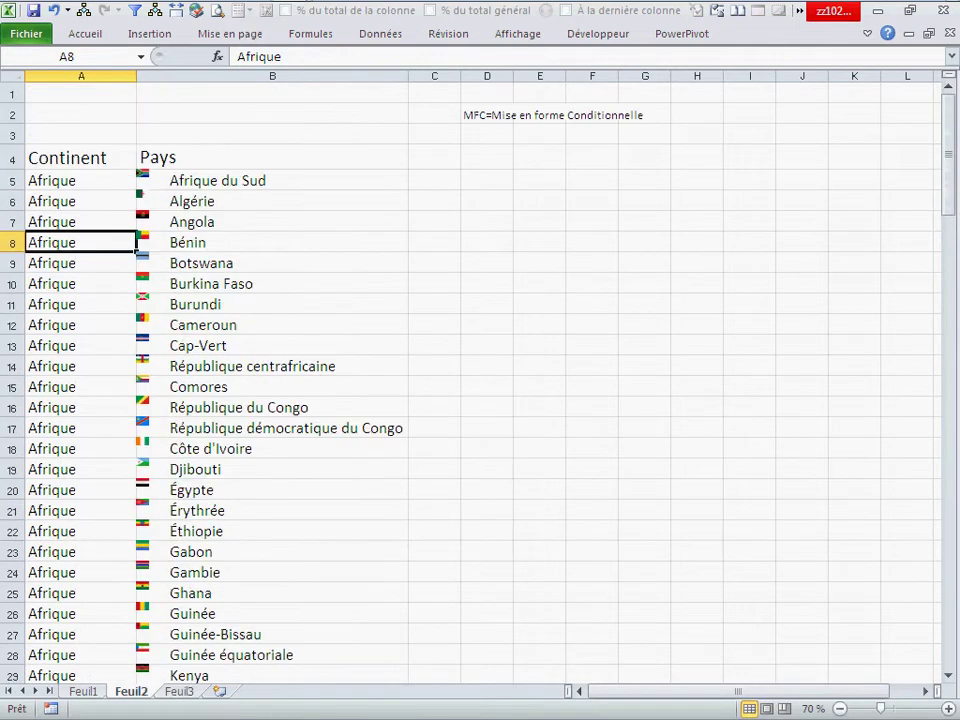
Select the country column B5:B134, from Afrique du Sud down to the last country
left_click(591, 345)
left_click(272, 180)
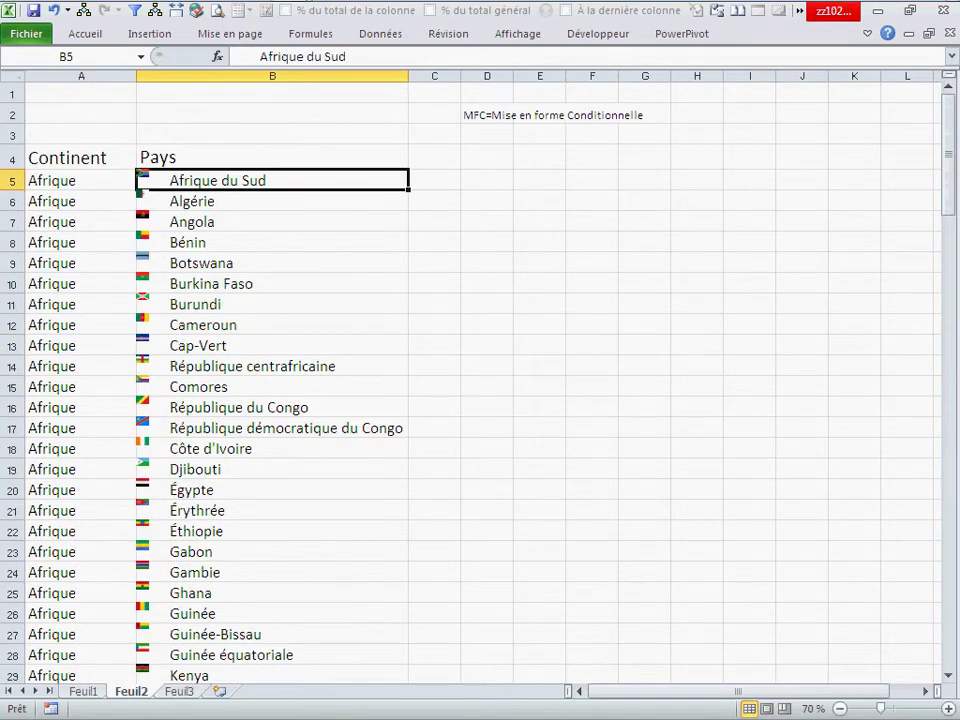
scroll(470, 380, "down", 3)
scroll(470, 380, "down", 9)
scroll(470, 380, "down", 9)
scroll(470, 380, "down", 10)
scroll(470, 380, "down", 4)
scroll(470, 380, "down", 2)
key("ctrl+shift+Down")
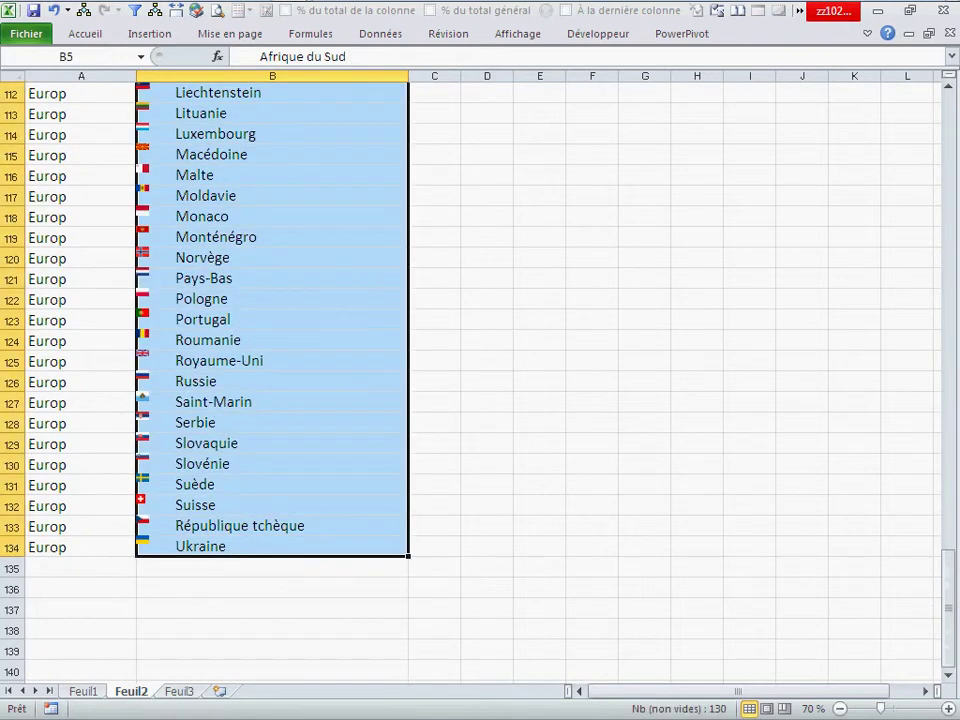
scroll(225, 400, "up", 4)
scroll(225, 400, "up", 6)
scroll(225, 400, "up", 11)
scroll(233, 322, "up", 3)
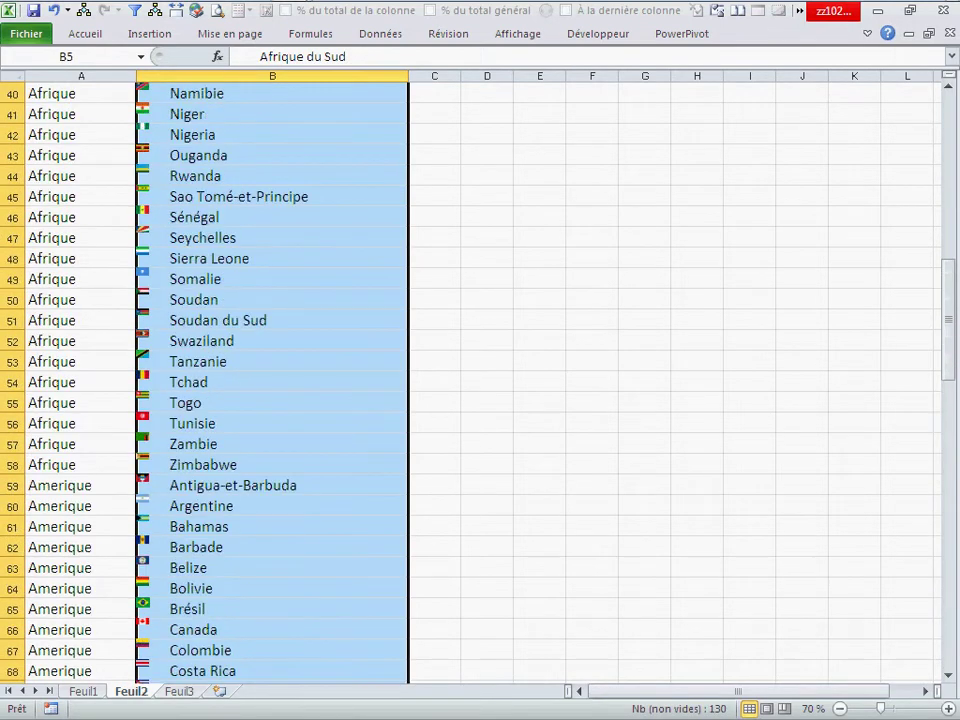
scroll(233, 322, "up", 11)
scroll(233, 322, "up", 2)
Sort the countries A to Z, extending the selection to include the continent column
right_click(233, 322)
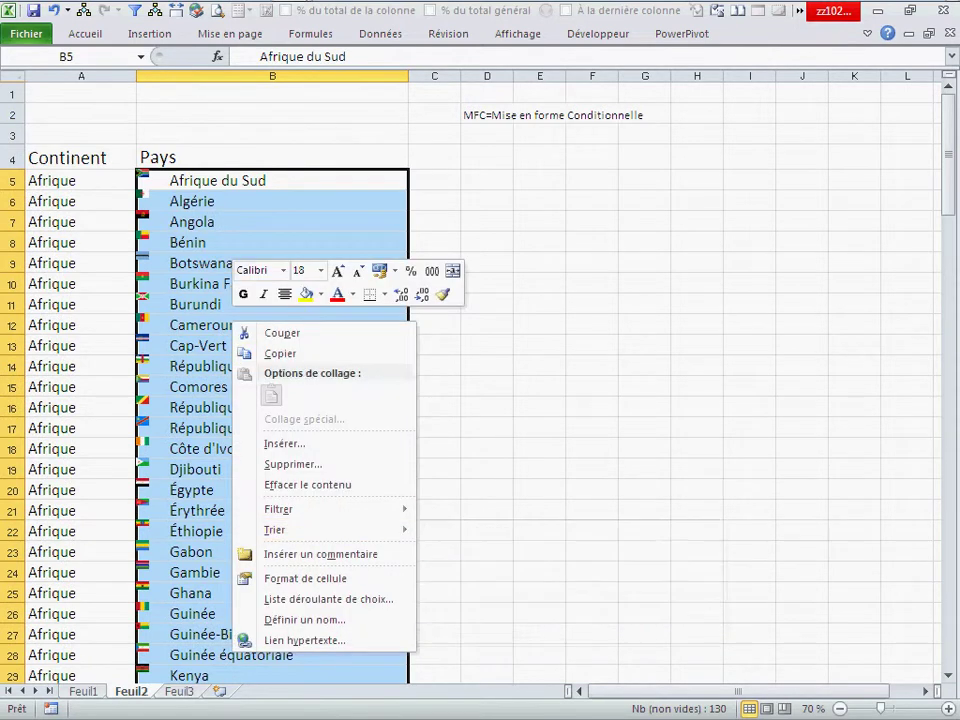
left_click(482, 514)
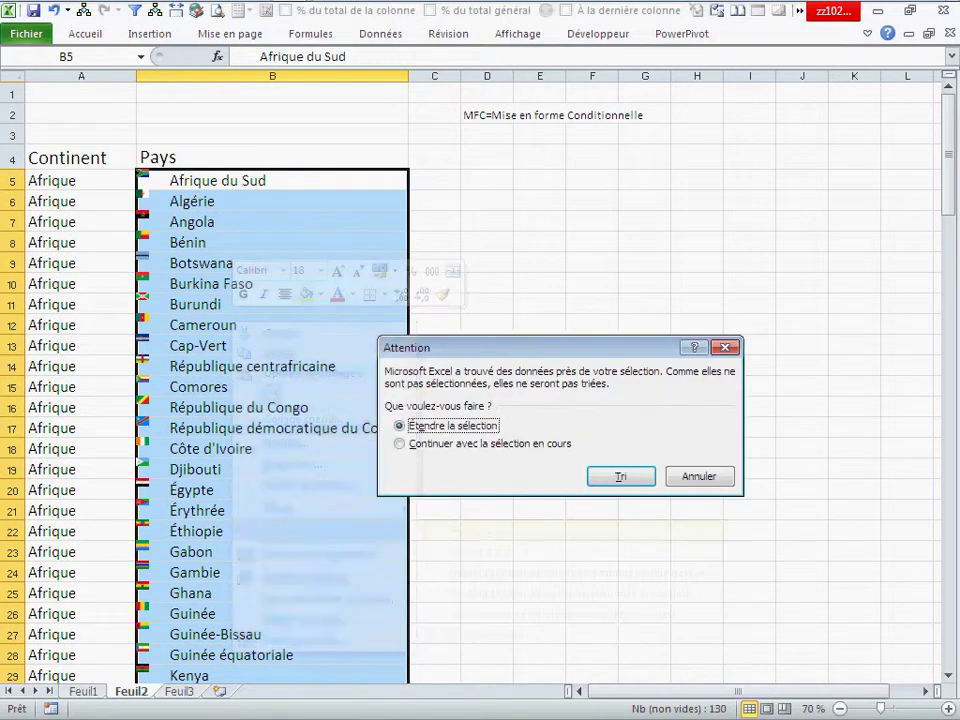
left_click(621, 476)
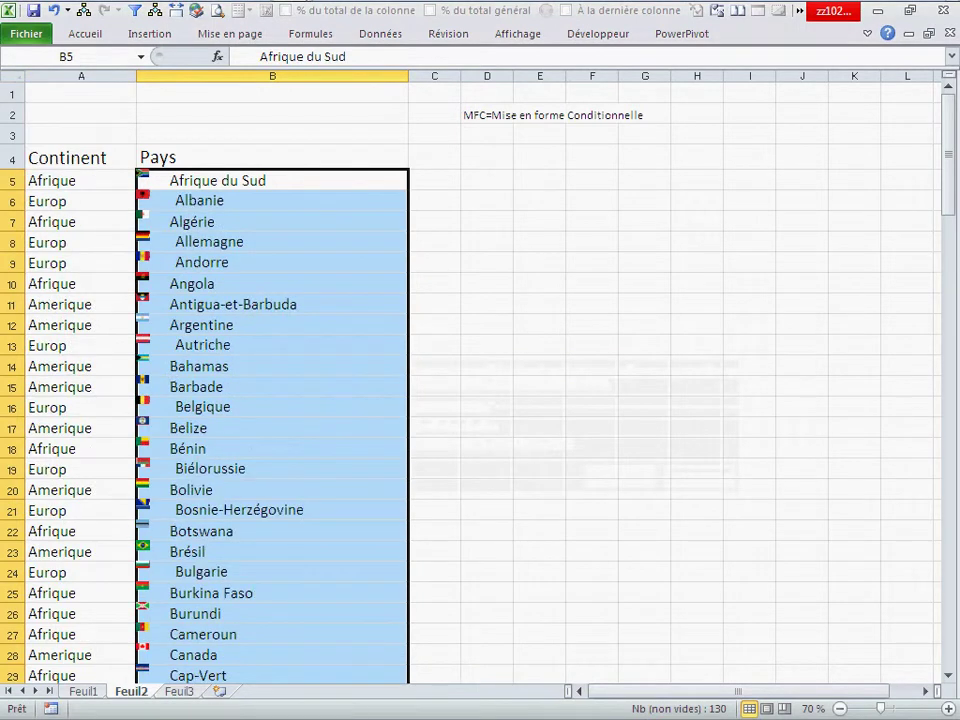
Select the entire list A5:B134, from Afrique du Sud to Zimbabwe, with Ctrl+Shift+End
left_click(81, 180)
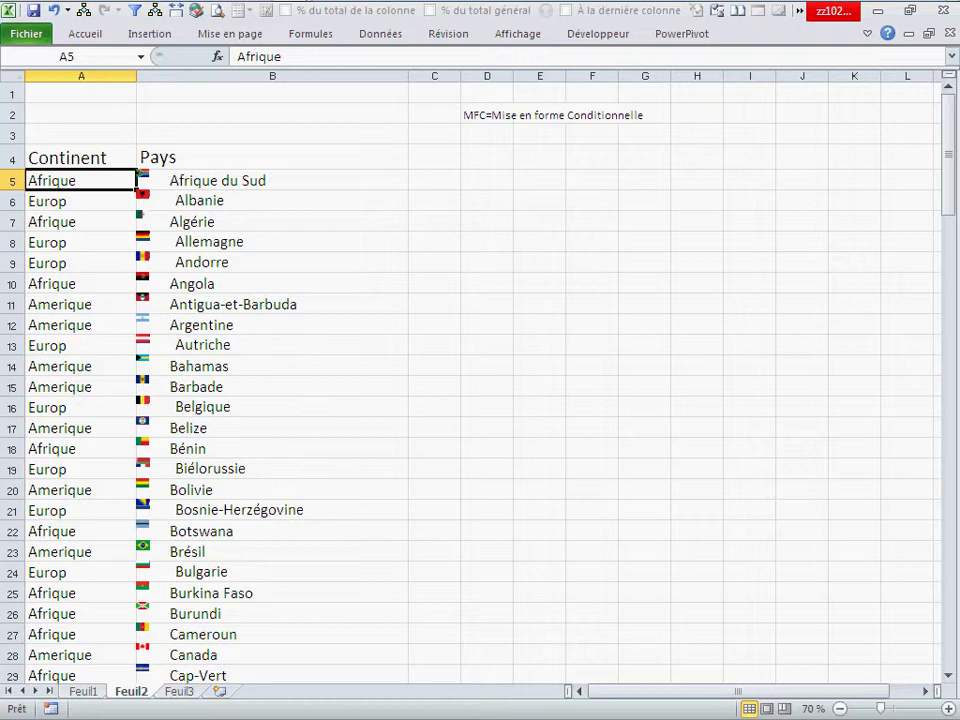
scroll(480, 380, "down", 8)
scroll(480, 380, "down", 7)
scroll(480, 380, "down", 9)
scroll(480, 380, "down", 8)
scroll(480, 380, "down", 4)
scroll(480, 380, "down", 1)
key("ctrl+shift+End")
scroll(236, 544, "up", 6)
scroll(236, 544, "up", 7)
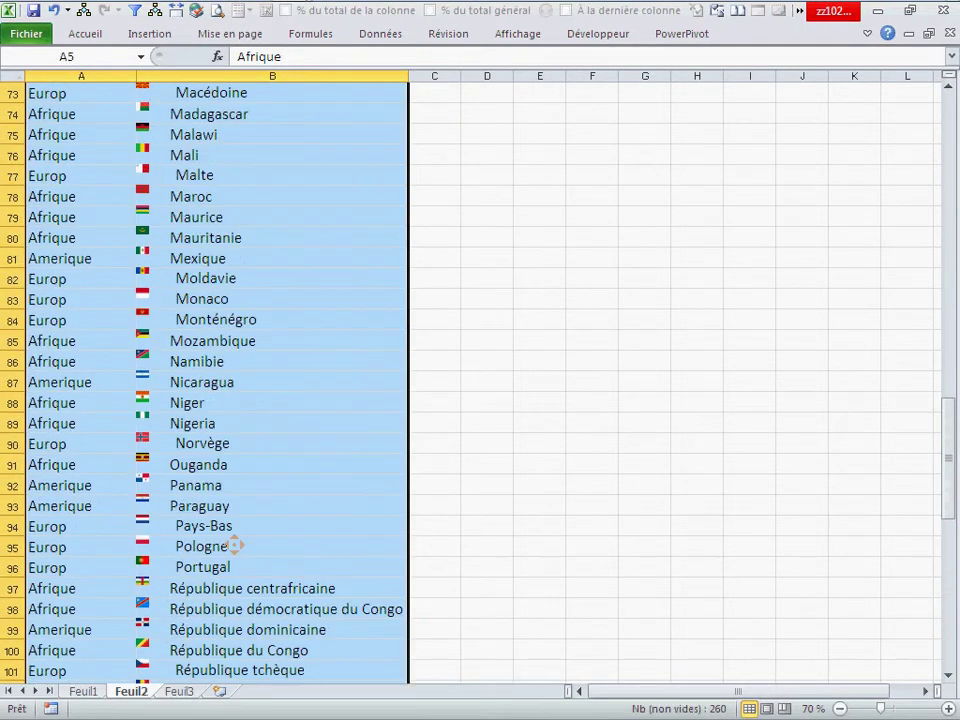
scroll(236, 544, "up", 10)
scroll(236, 544, "up", 10)
scroll(236, 544, "up", 4)
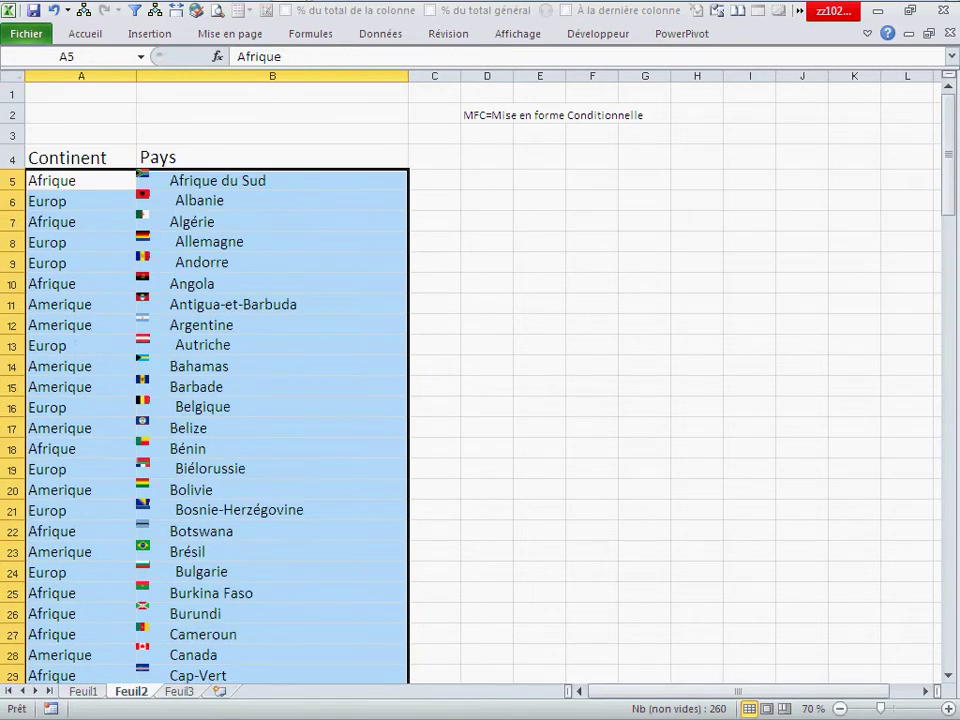
Start a new rule from the Conditional Formatting Rules Manager on the Accueil ribbon
left_click(85, 33)
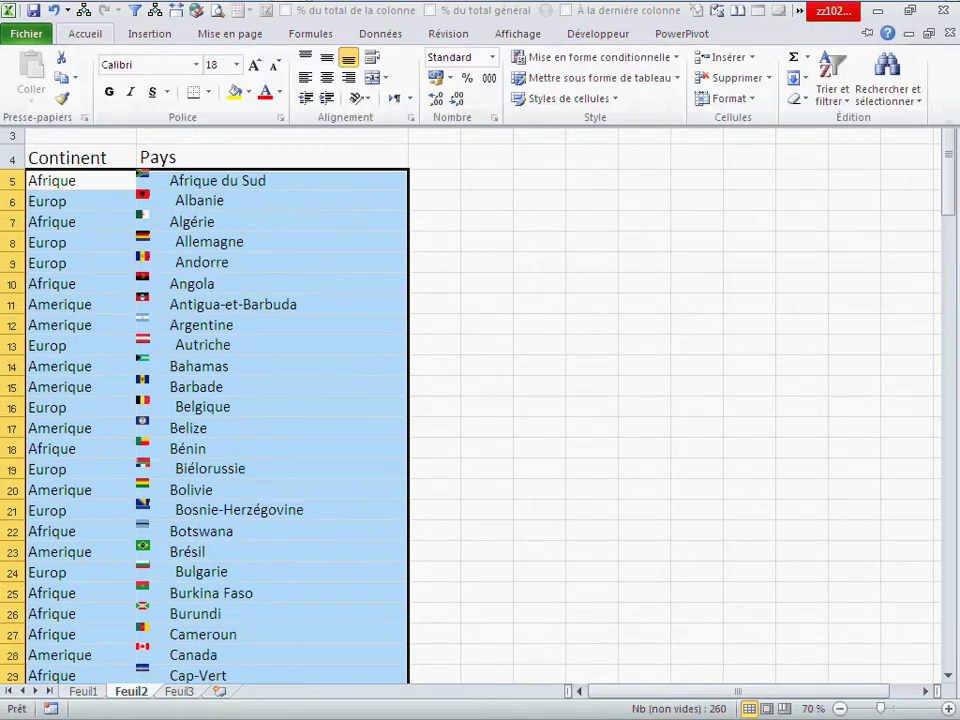
left_click(598, 57)
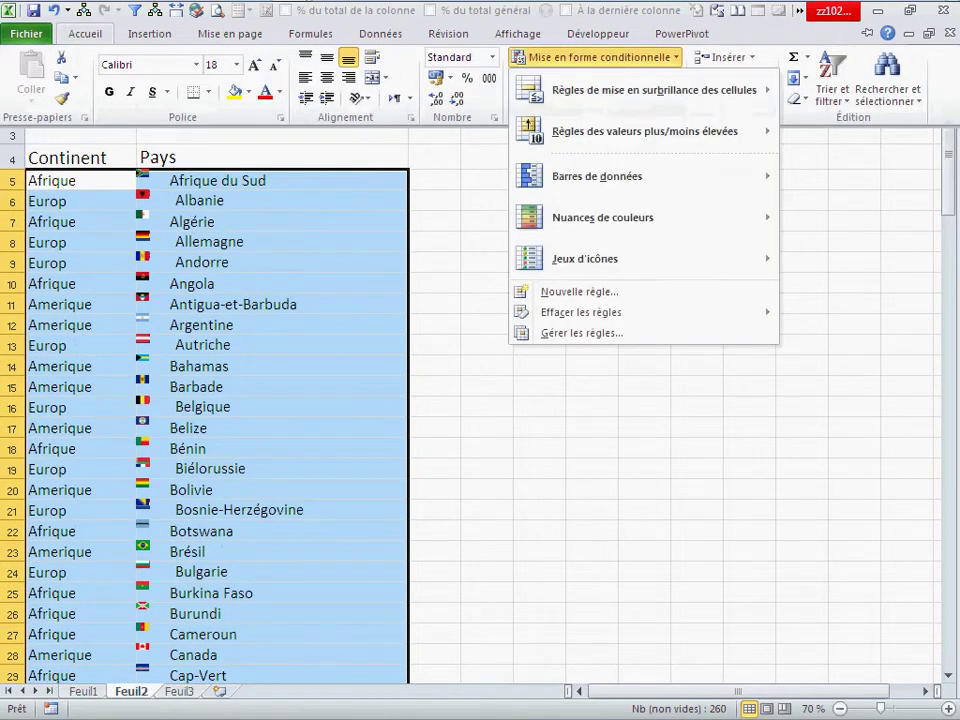
left_click(581, 333)
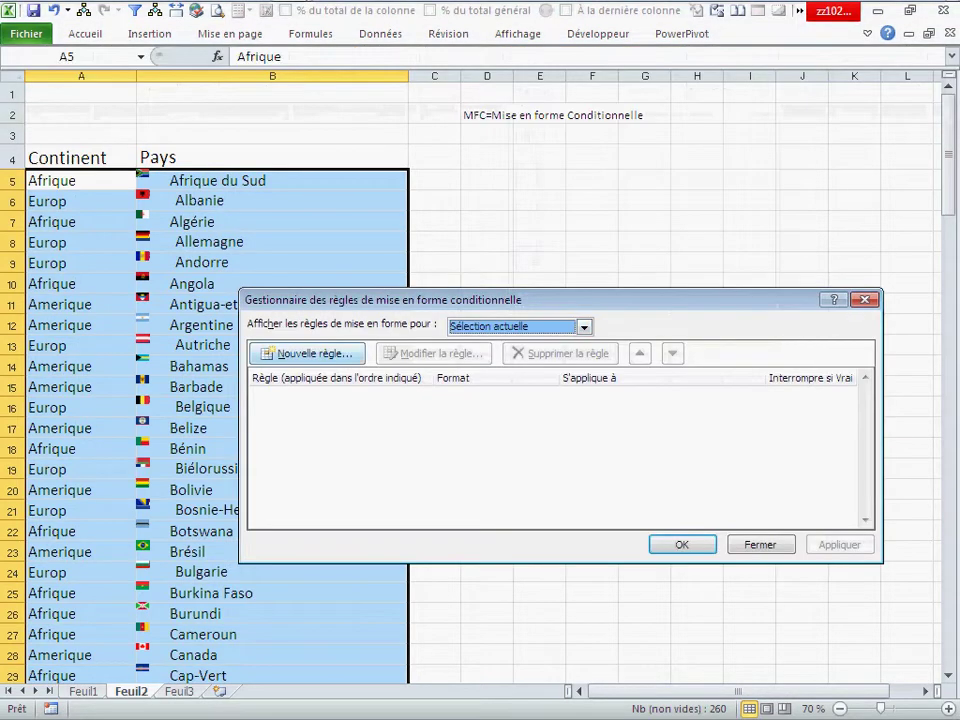
left_click(307, 353)
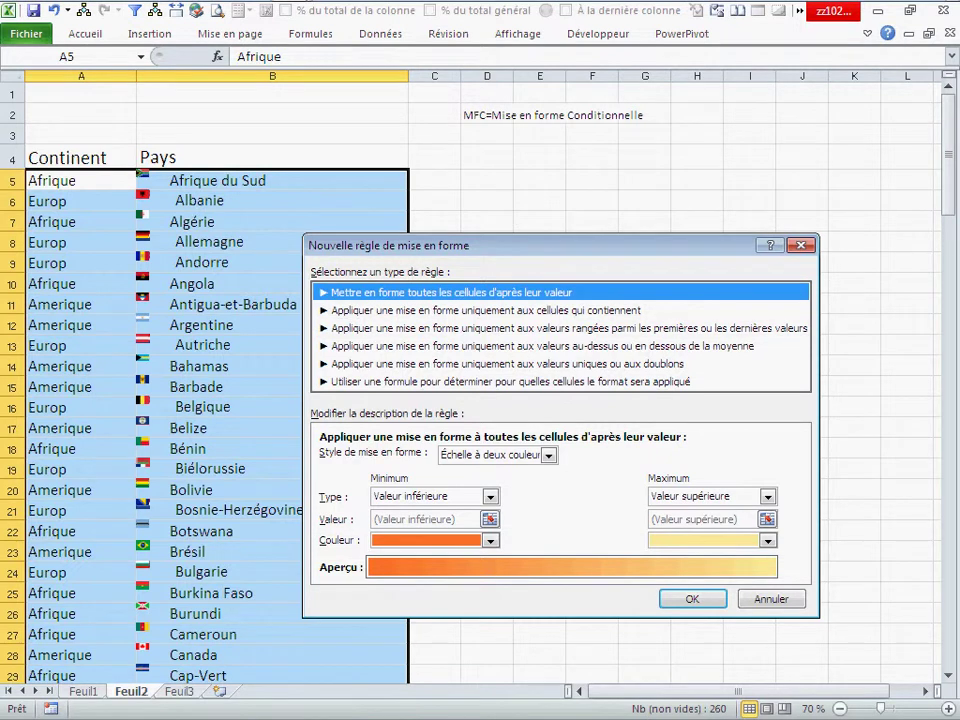
Choose the formula-based rule type and enter =a5="afrique"
left_click(510, 381)
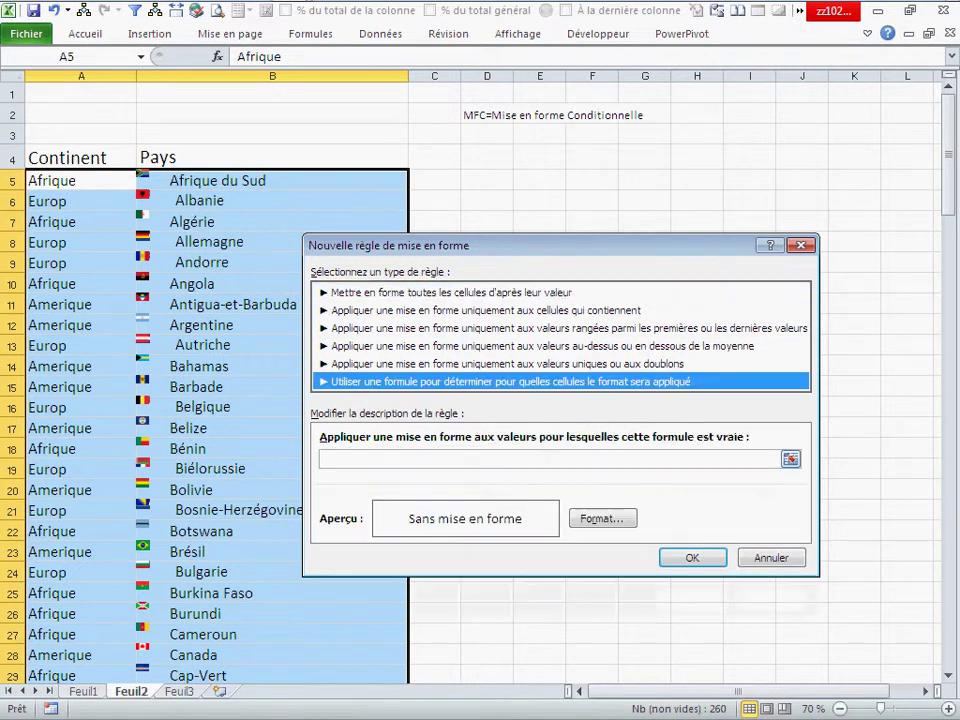
left_click(550, 458)
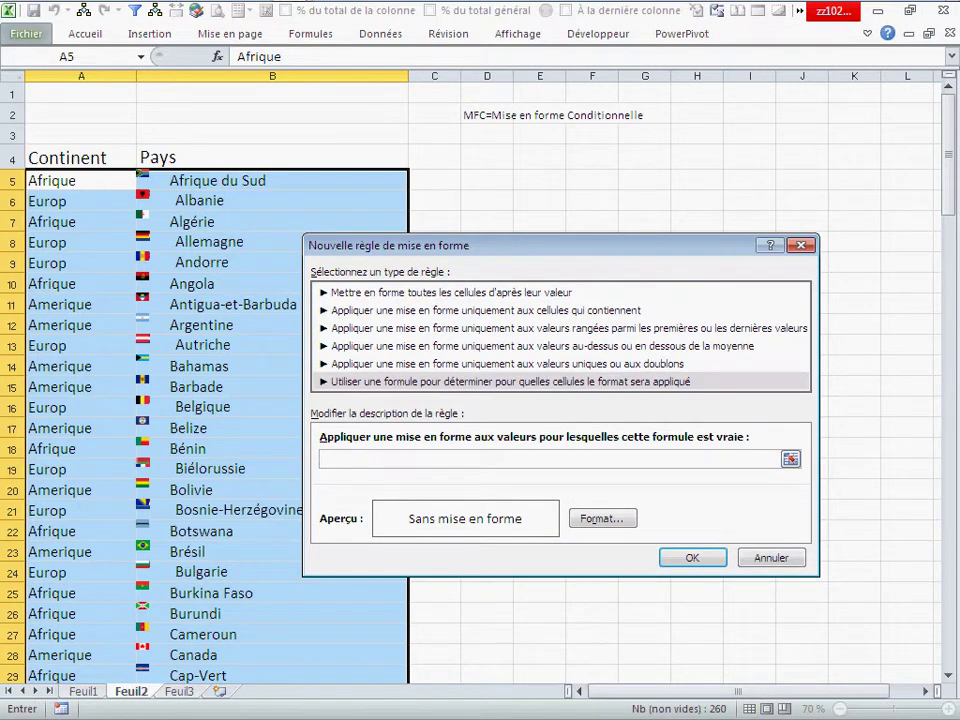
type("=")
type("a5")
type("=")
type("\"afrique")
type("\"")
Change the a5 reference to $A5 so only the column is locked
double_click(335, 459)
key("F4")
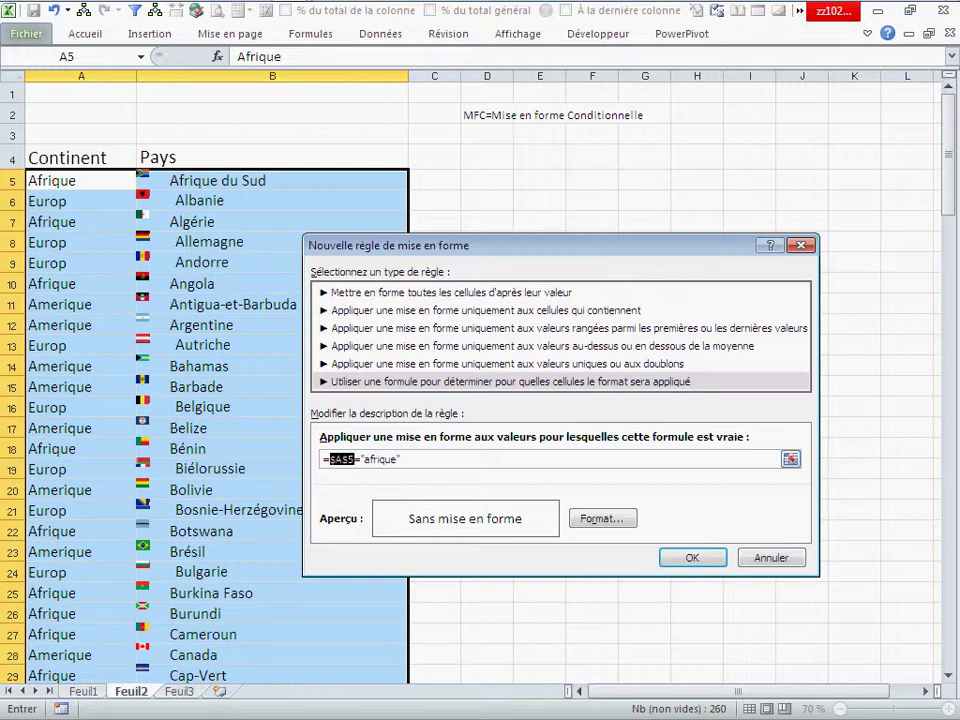
left_click(347, 459)
key("BackSpace")
key("shift+Left")
key("shift+Left")
key("F4")
key("F4")
left_click(356, 459)
key("BackSpace")
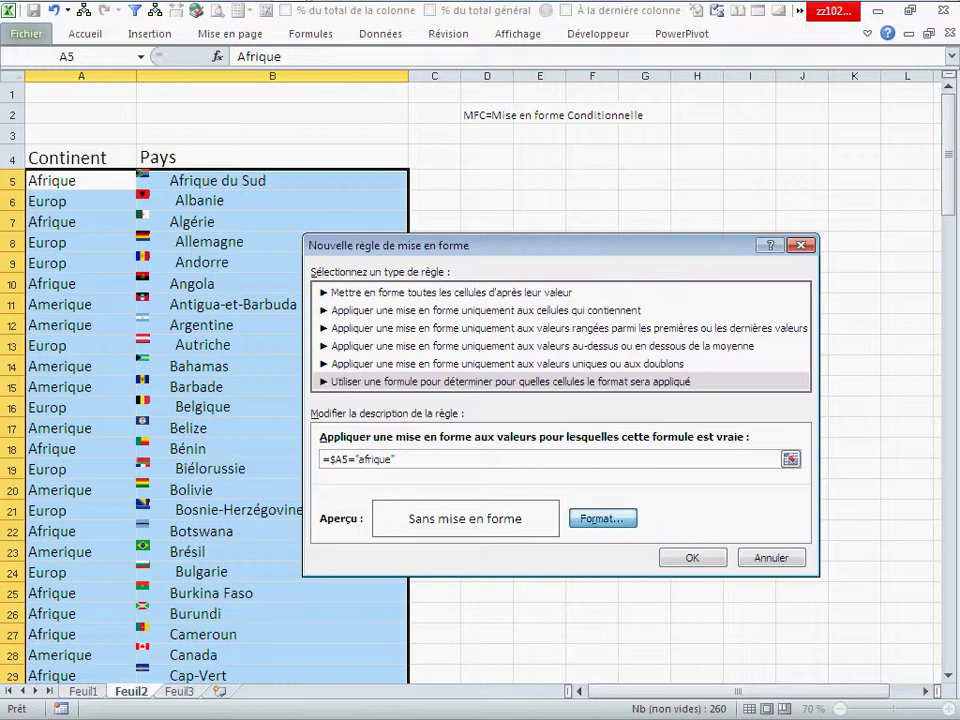
Give the =$A5="afrique" rule a yellow fill in the Format Cells settings
left_click(602, 518)
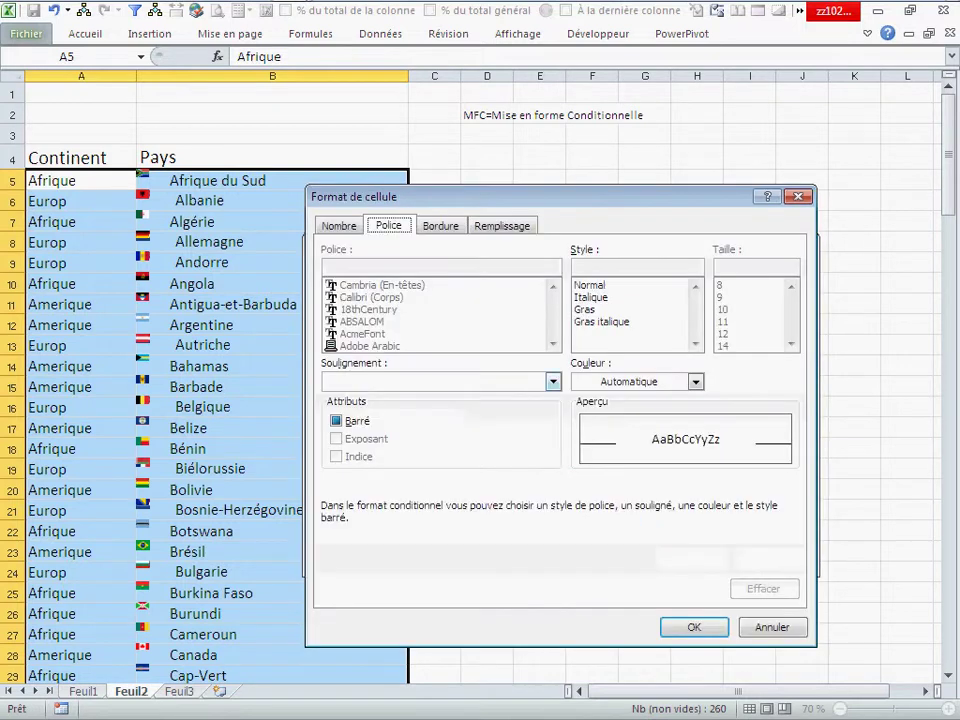
left_click(502, 226)
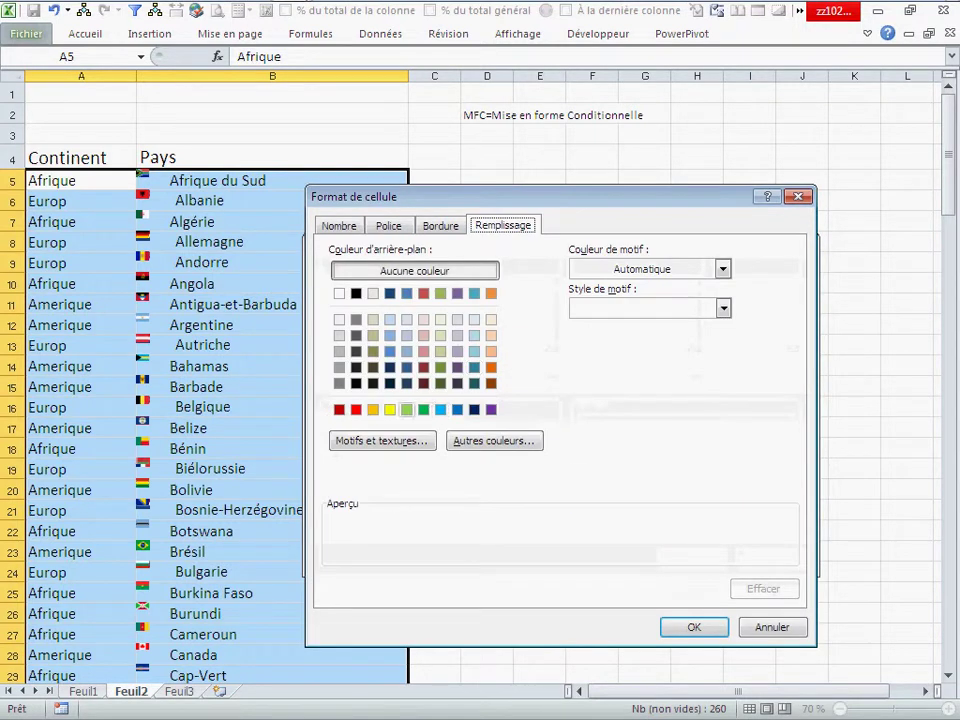
left_click(389, 409)
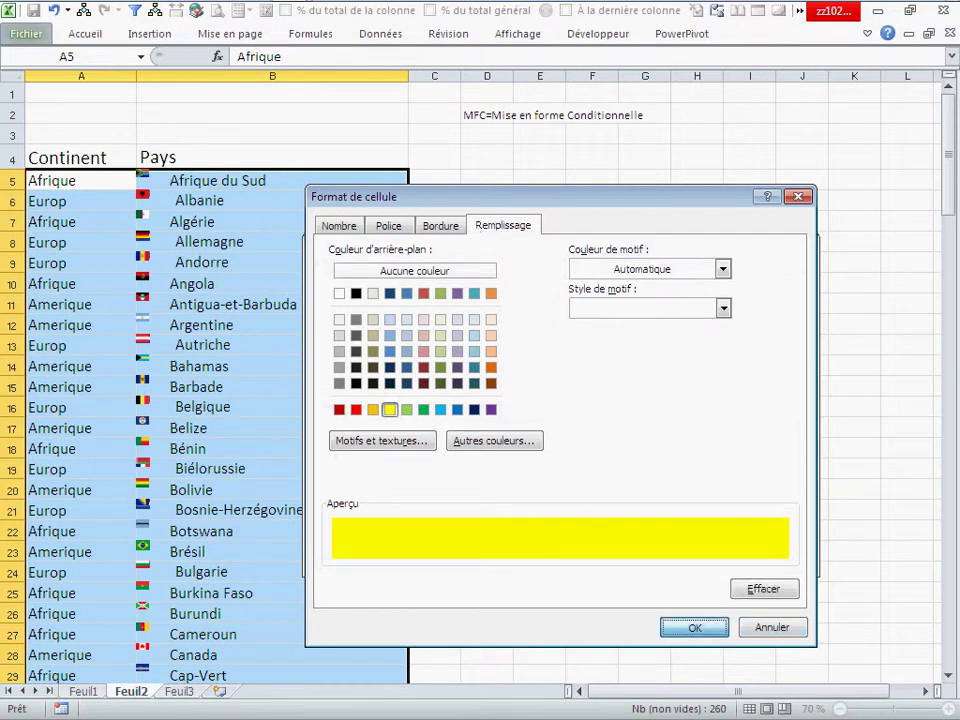
key("Return")
key("Return")
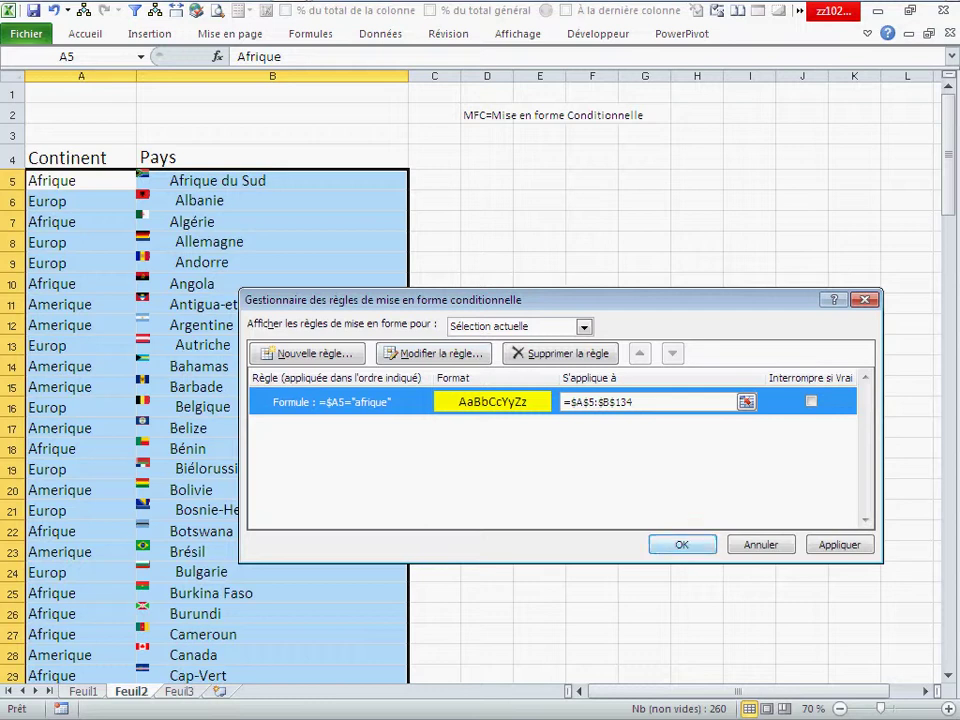
Apply the rule and deselect to check that the Afrique rows are filled yellow
key("Return")
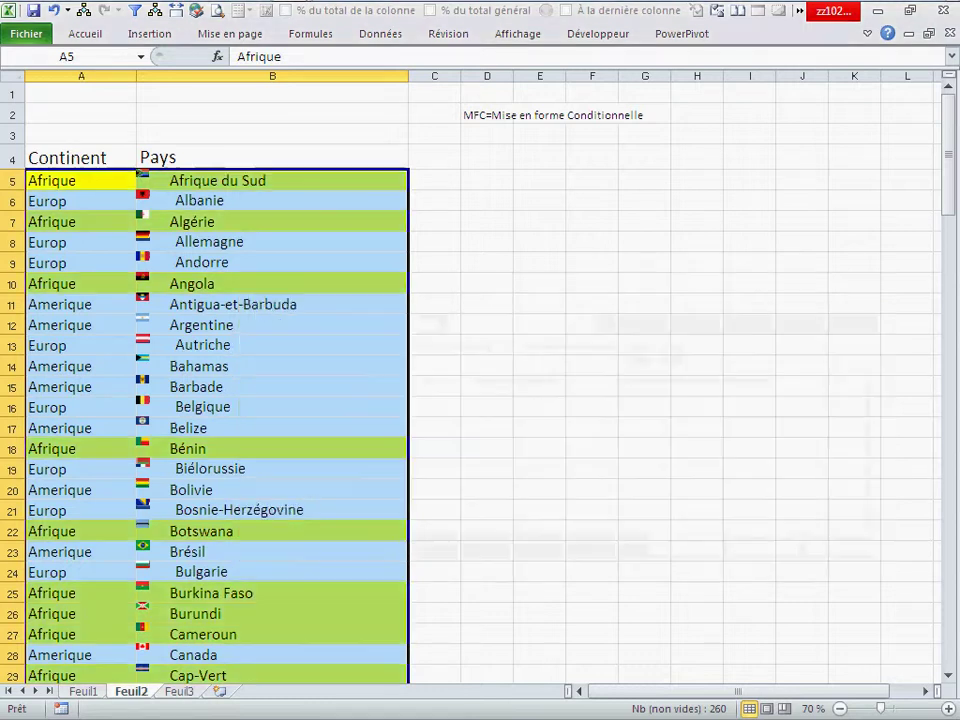
scroll(480, 380, "down", 1)
scroll(480, 380, "up", 1)
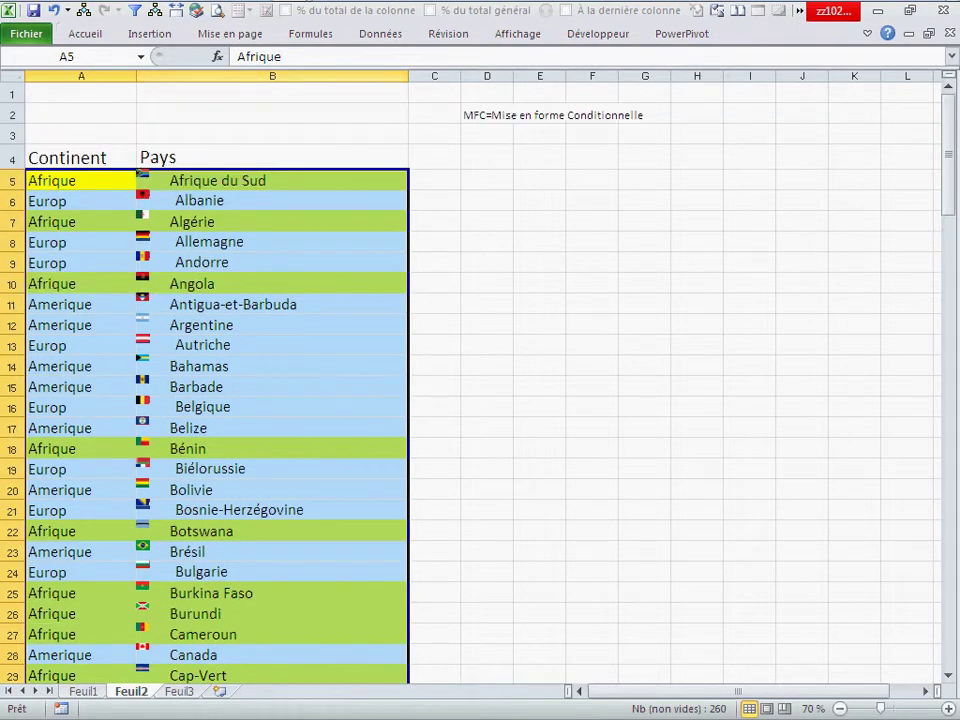
left_click(85, 33)
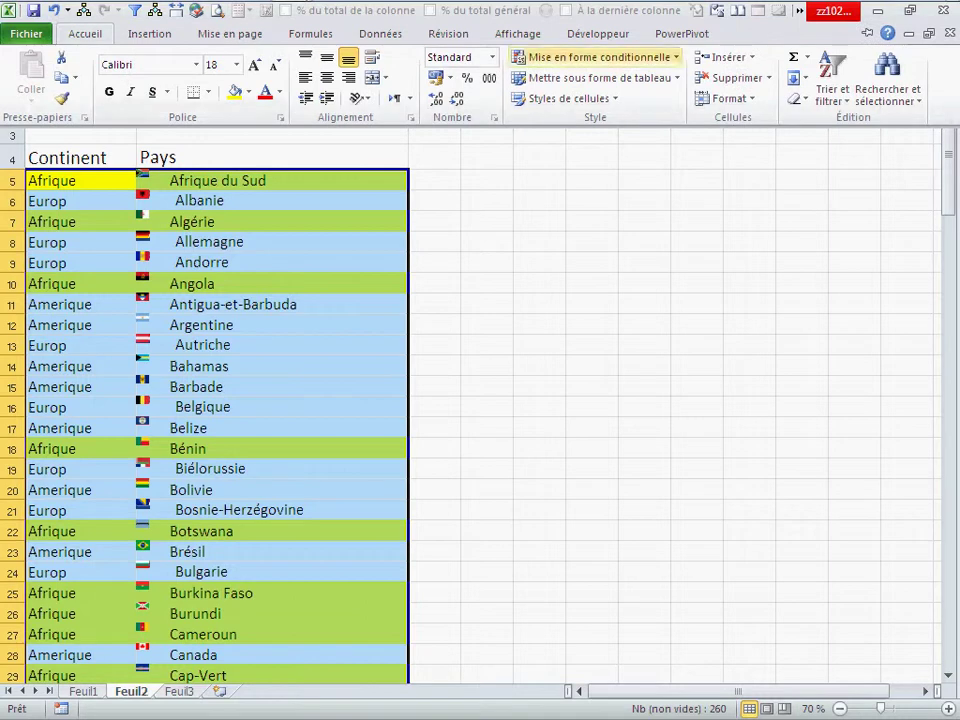
left_click(487, 323)
scroll(480, 380, "down", 4)
scroll(480, 380, "down", 6)
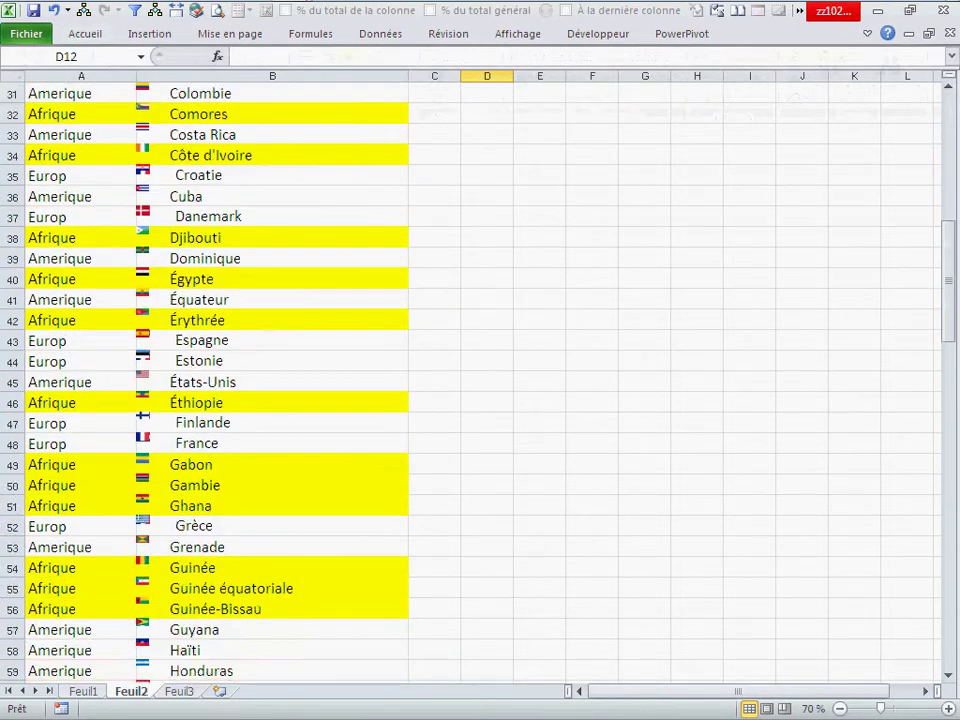
scroll(480, 380, "up", 10)
Reselect the whole continent and country list starting from A5
left_click(81, 180)
scroll(480, 380, "down", 4)
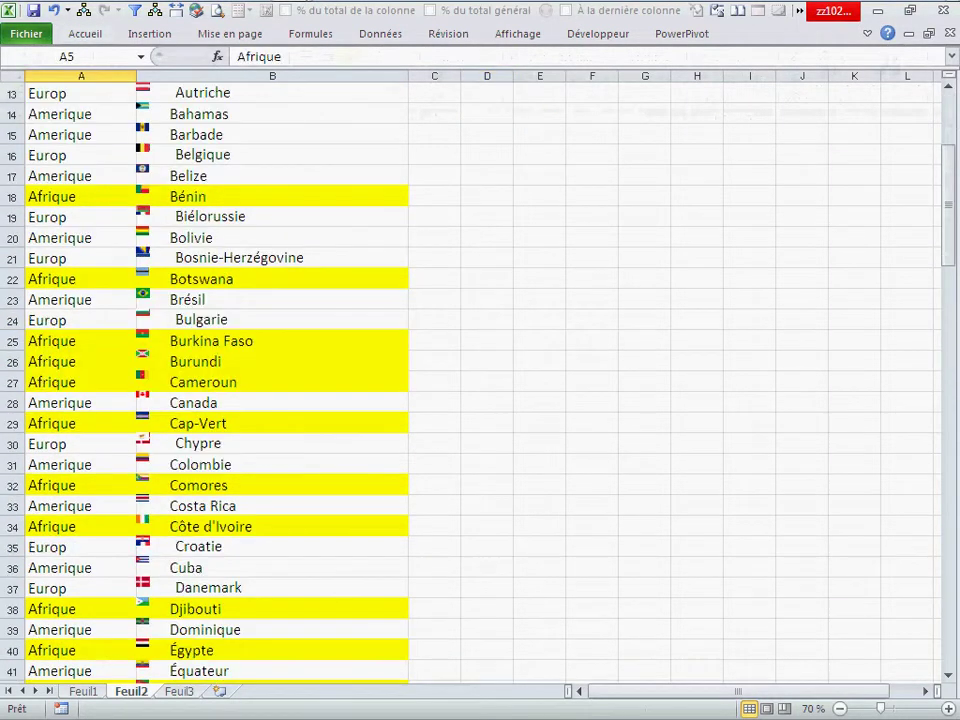
scroll(480, 380, "down", 8)
scroll(480, 380, "down", 9)
scroll(480, 380, "down", 9)
scroll(480, 380, "down", 6)
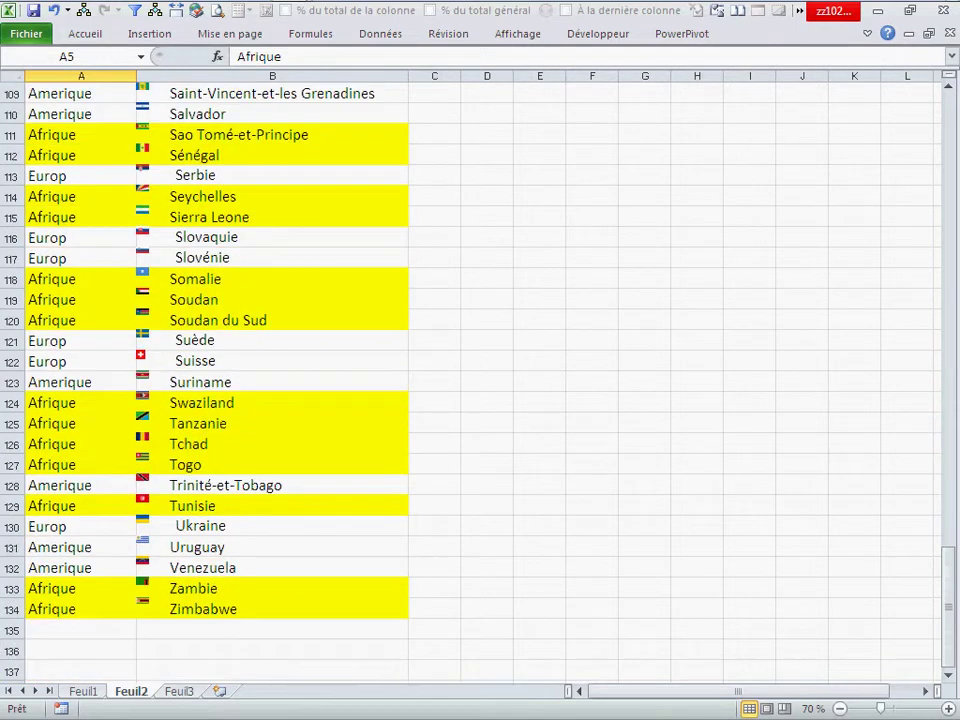
scroll(480, 380, "down", 3)
key("ctrl+a")
scroll(216, 380, "up", 5)
scroll(216, 380, "up", 7)
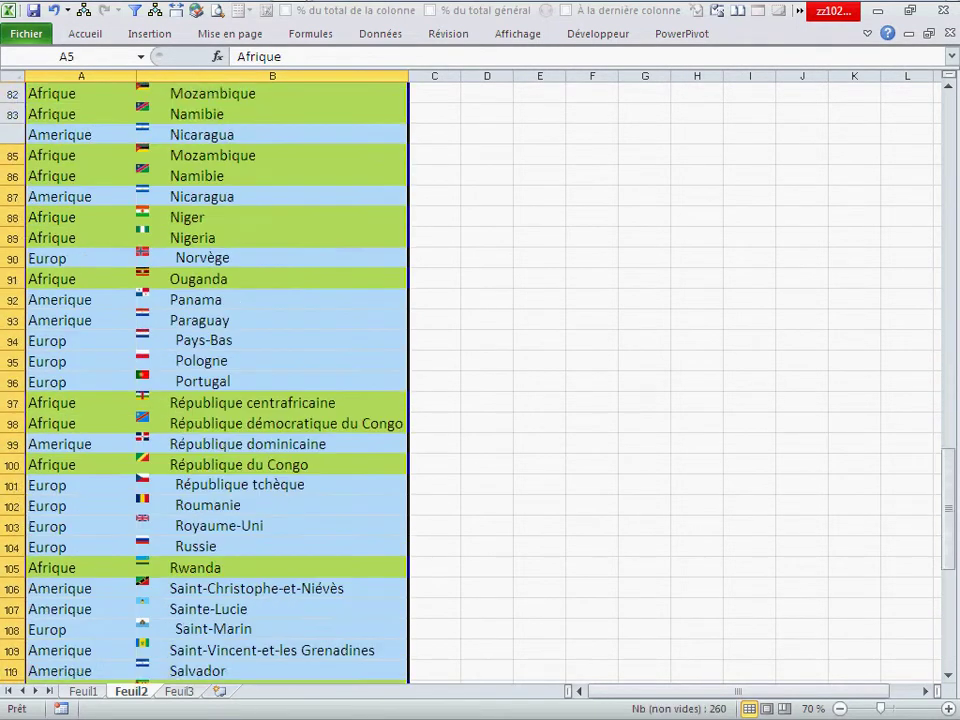
scroll(216, 380, "up", 11)
scroll(216, 380, "up", 10)
scroll(216, 380, "up", 6)
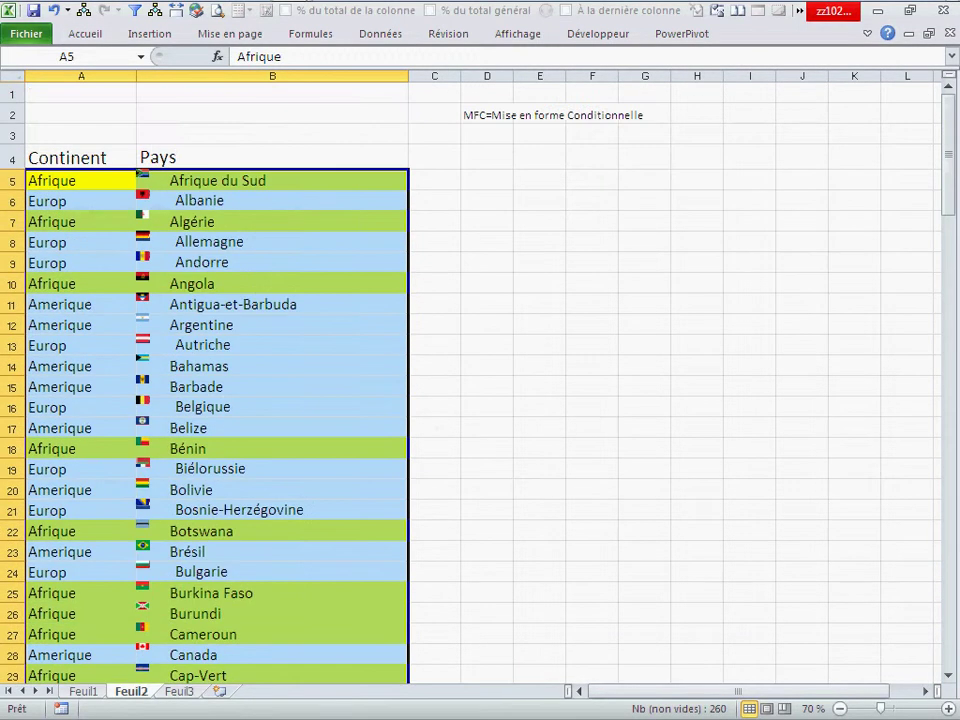
left_click(85, 33)
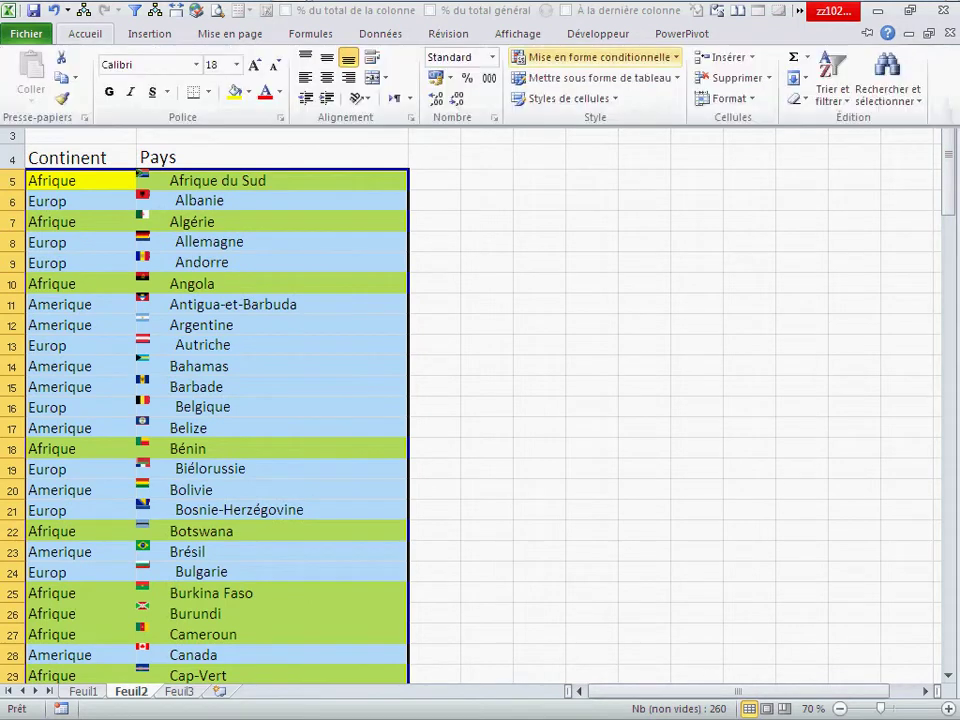
Clear the conditional formatting rules from the selected list cells, leaving B14 active
left_click(598, 57)
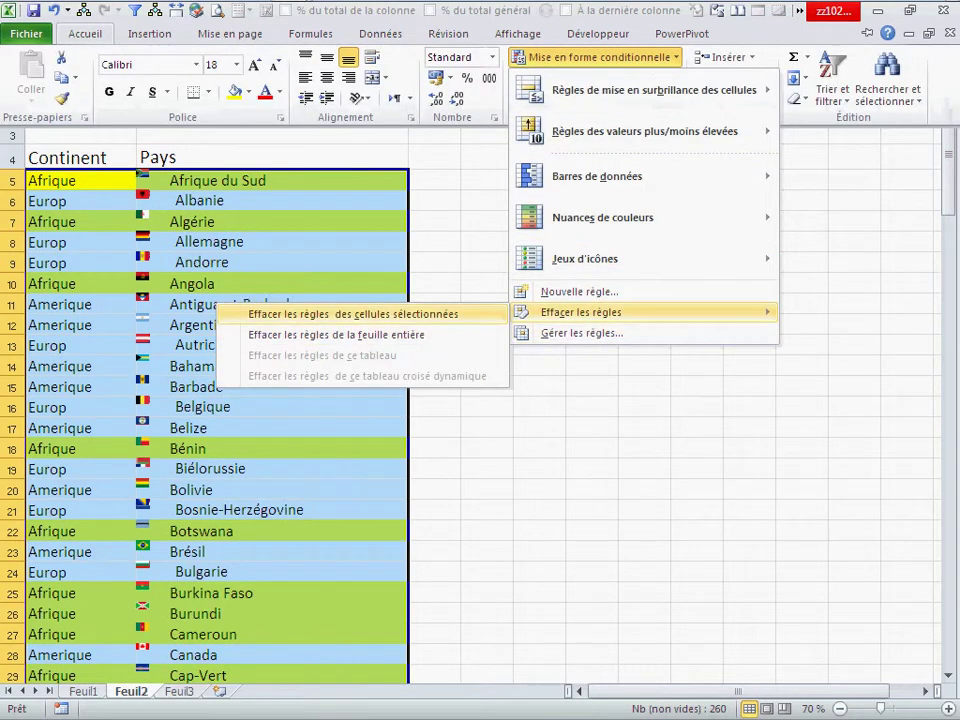
left_click(352, 314)
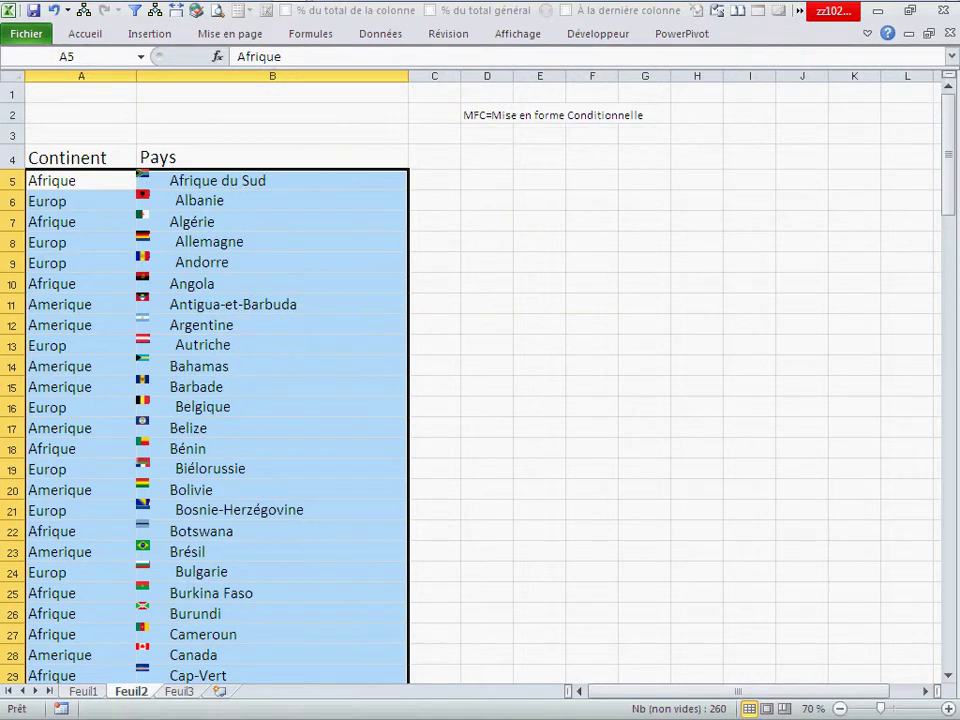
left_click(272, 366, "ctrl")
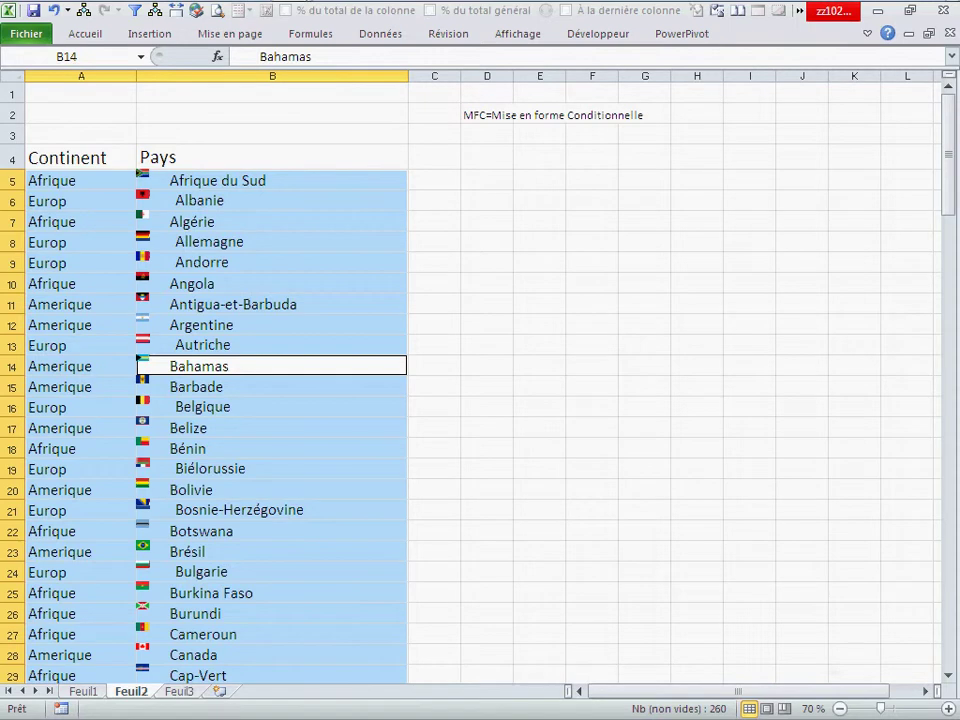
Create a new formula rule =$A14="europ" from the Rules Manager
left_click(85, 33)
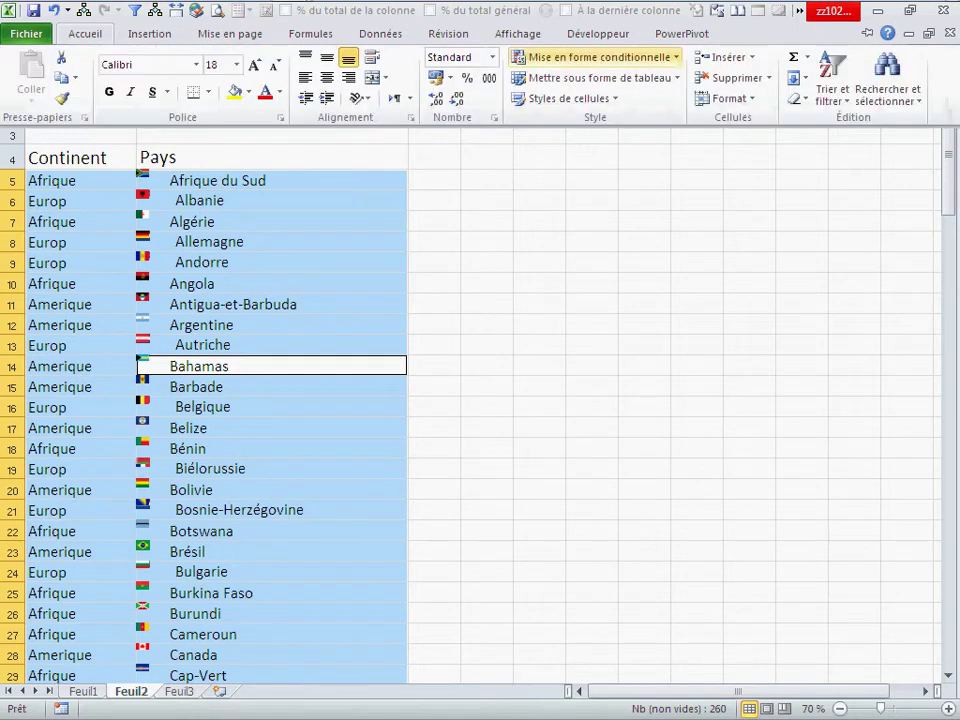
left_click(600, 57)
left_click(575, 332)
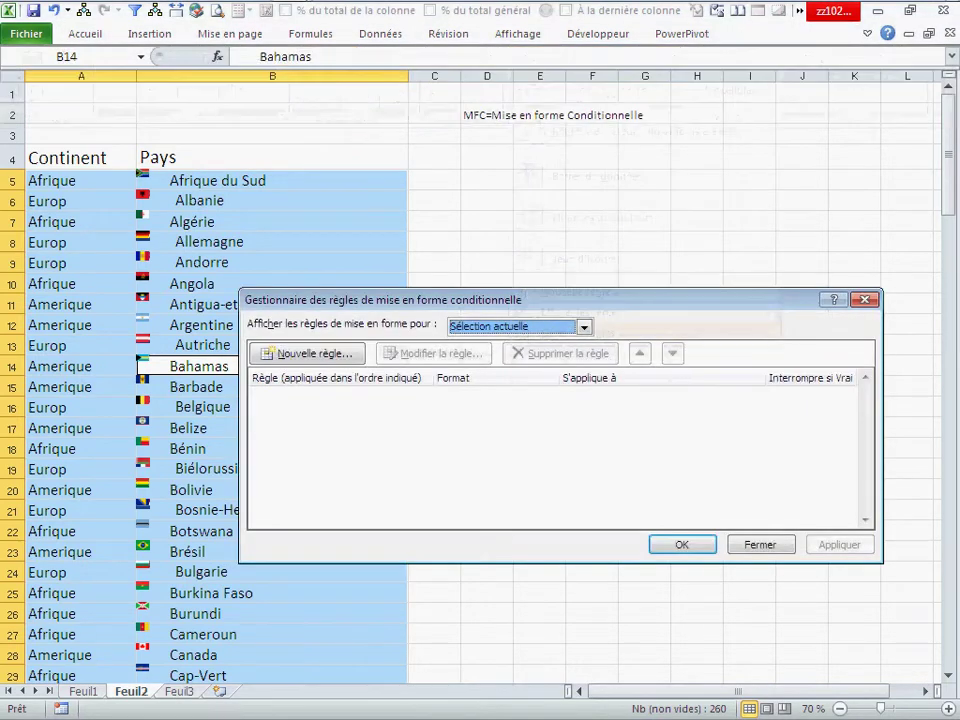
left_click(307, 353)
left_click(510, 381)
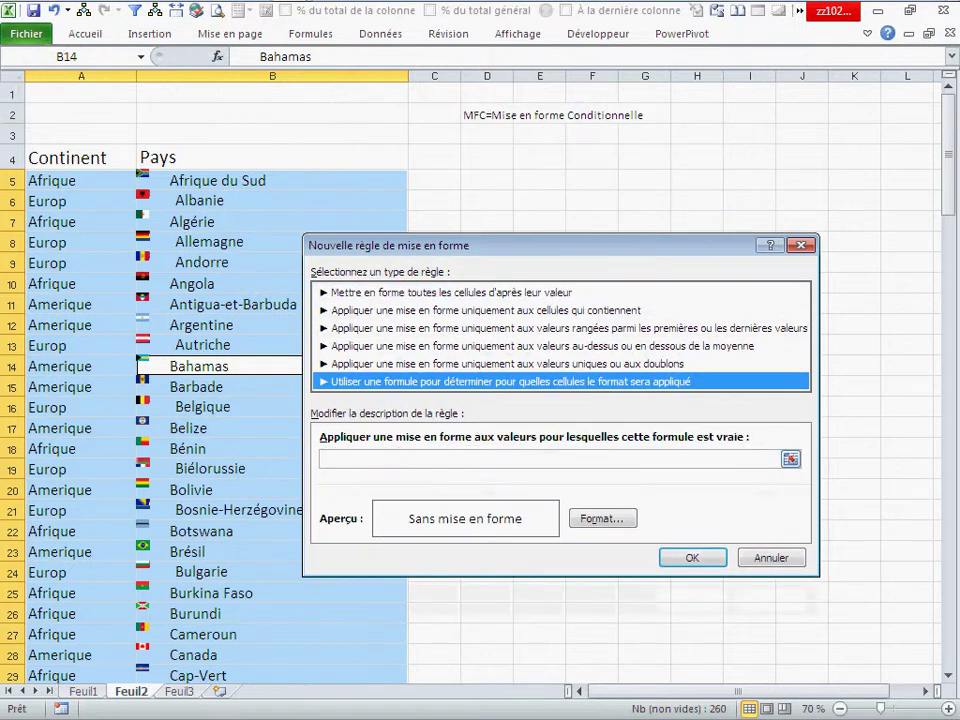
left_click(550, 458)
type("=")
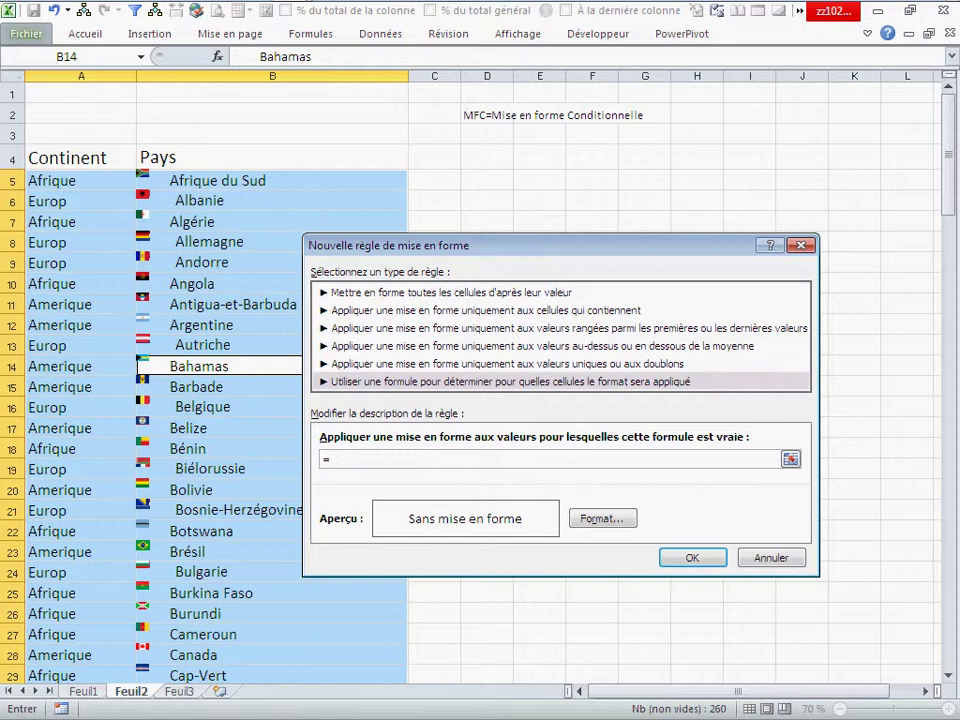
type("a14")
type("=")
type("\"europ\"")
left_click_drag(346, 459, 329, 459)
key("F4")
key("F4")
key("F4")
Give the Europ rule a blue fill and apply it to the list
left_click(602, 518)
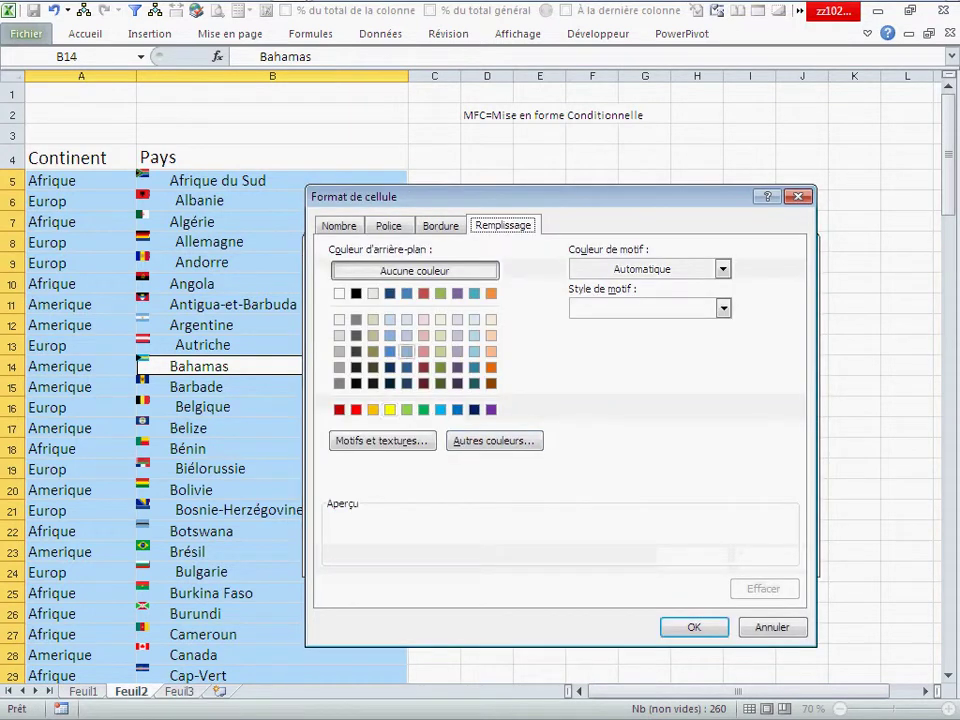
left_click(406, 351)
key("Return")
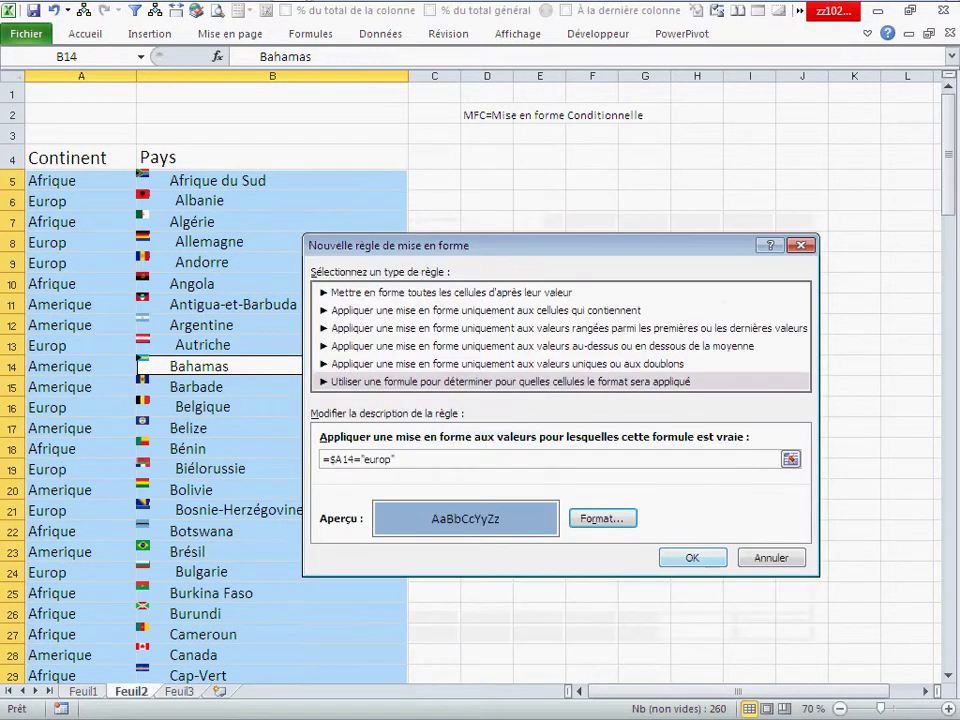
key("Return")
key("Return")
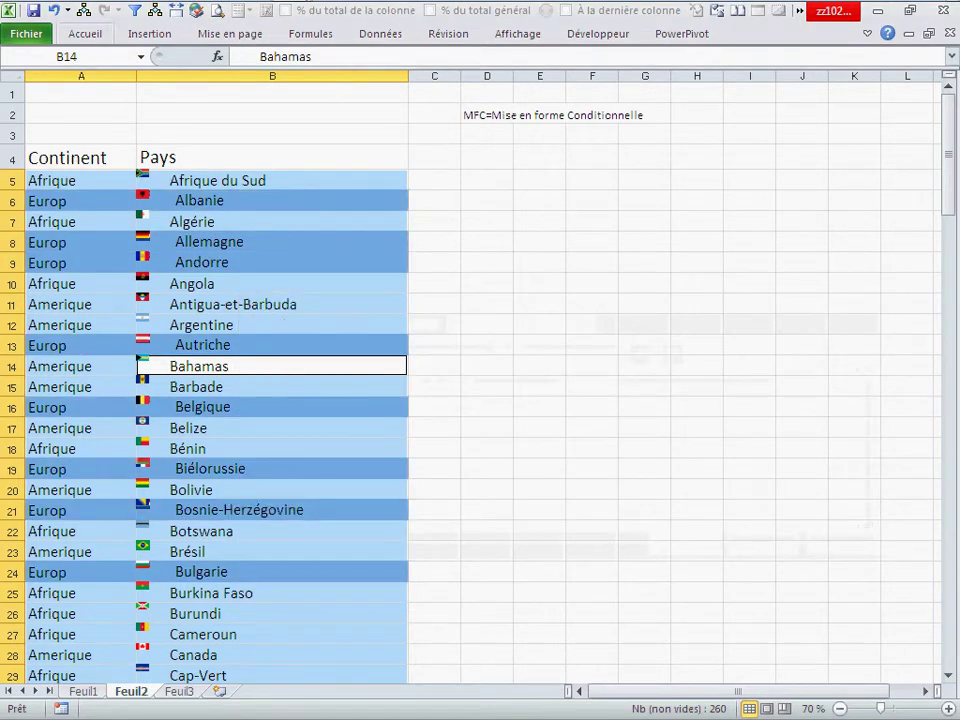
Narrow the Europ rule's Applies to range from $A$5:$B$134 to $A$5:$A$134
left_click(85, 33)
left_click(595, 57)
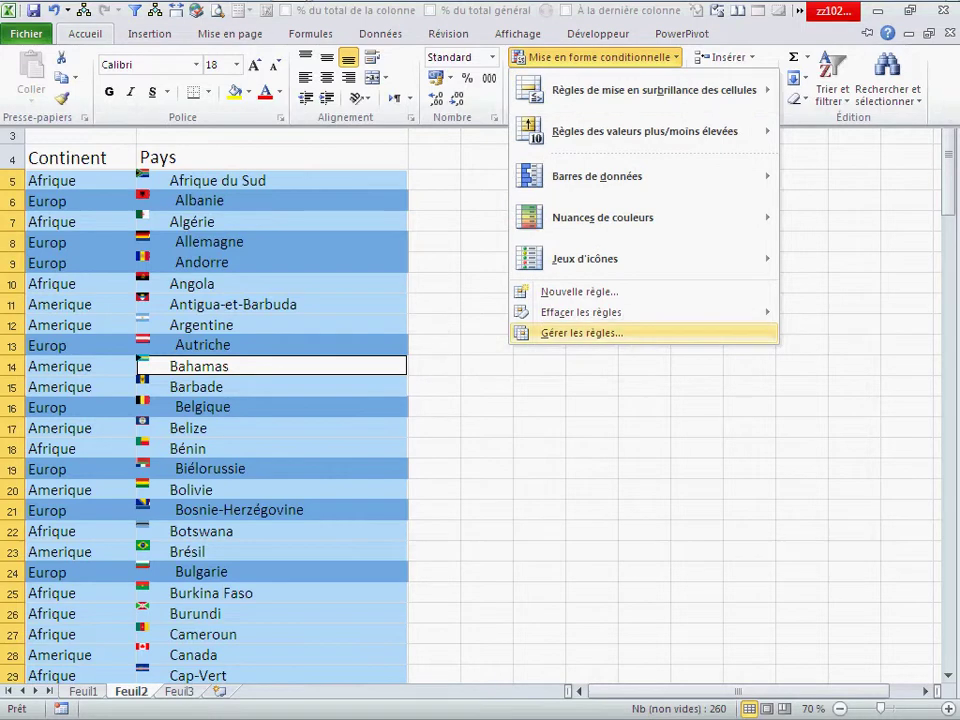
left_click(575, 332)
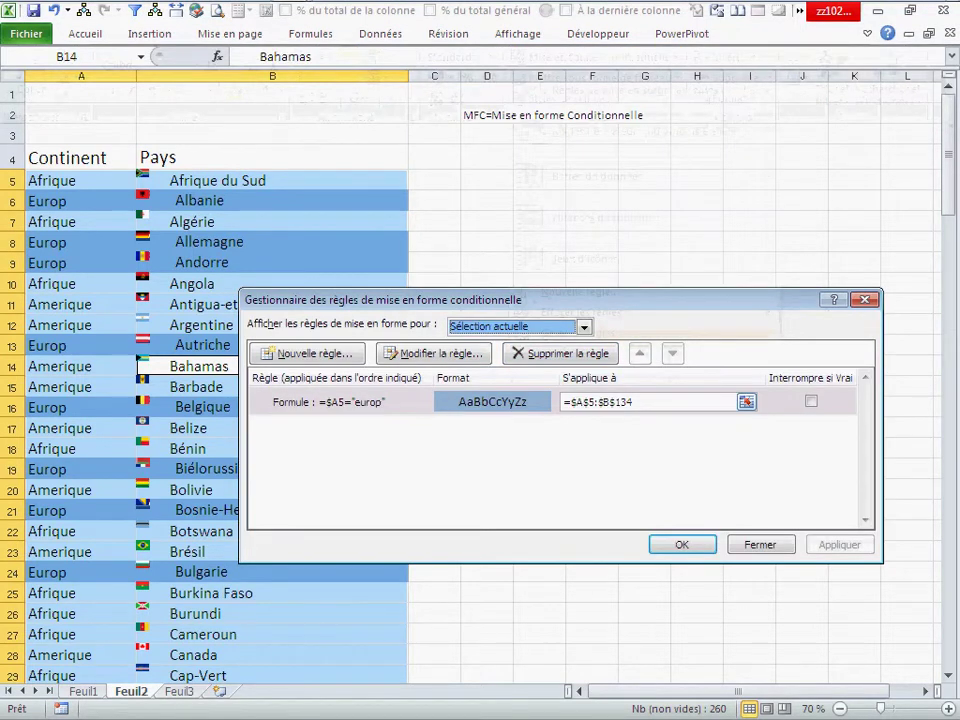
left_click(603, 401)
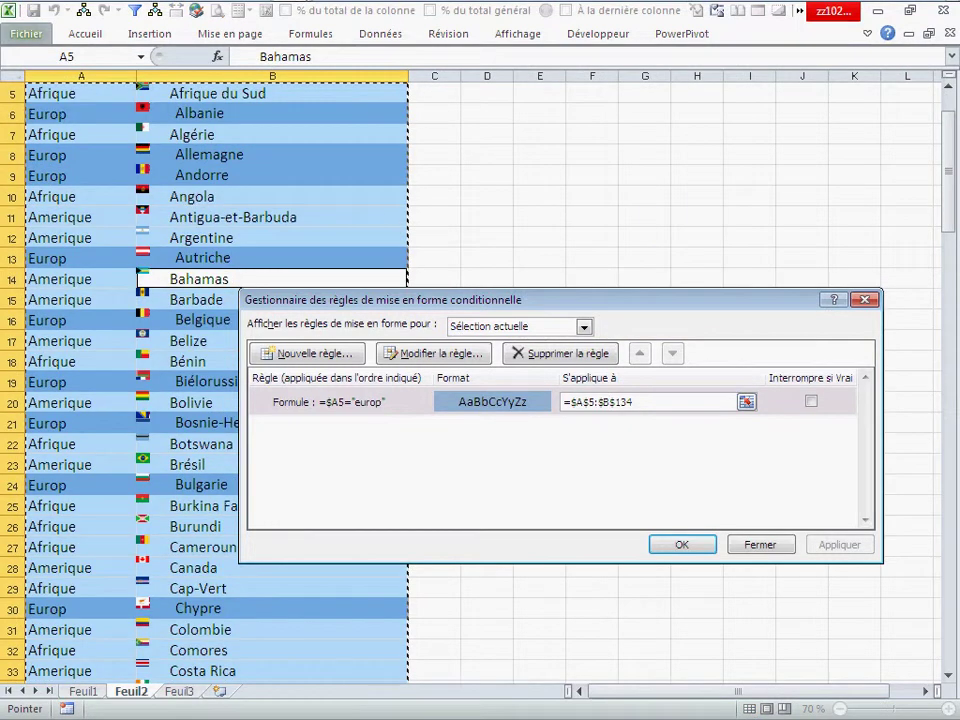
key("BackSpace")
type("a")
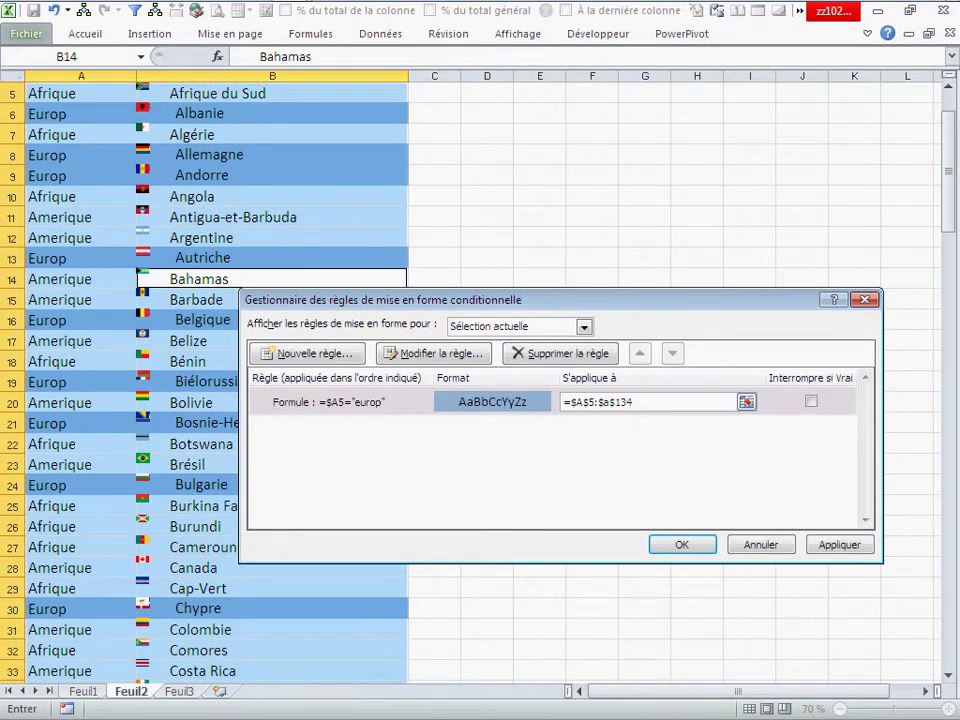
key("Return")
scroll(480, 380, "up", 2)
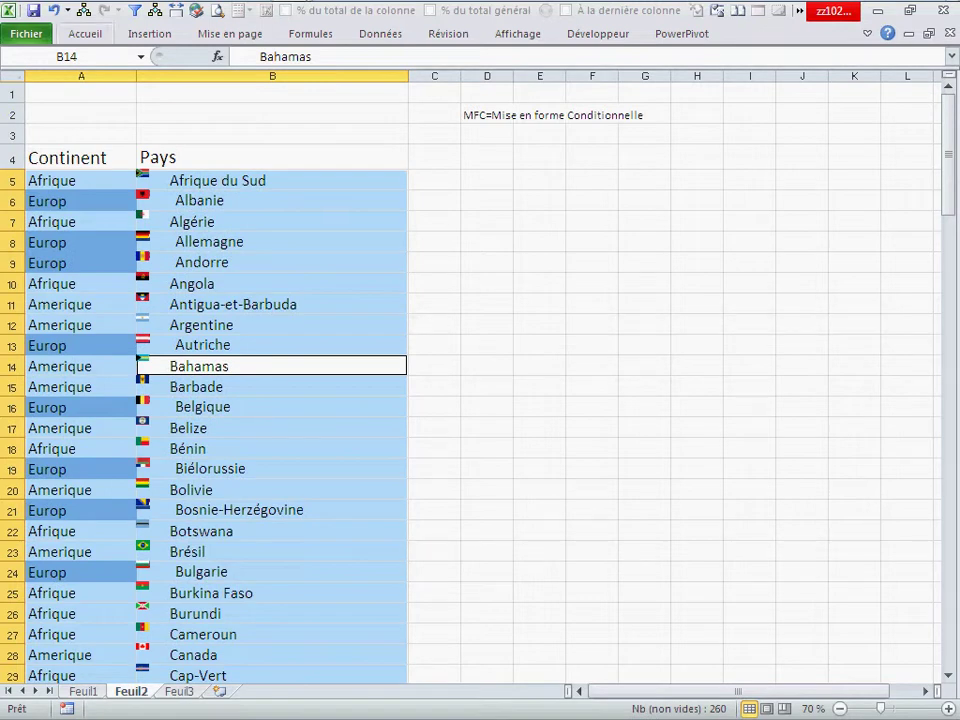
Open the Europ formula rule for editing in the Rules Manager
left_click(85, 33)
left_click(565, 56)
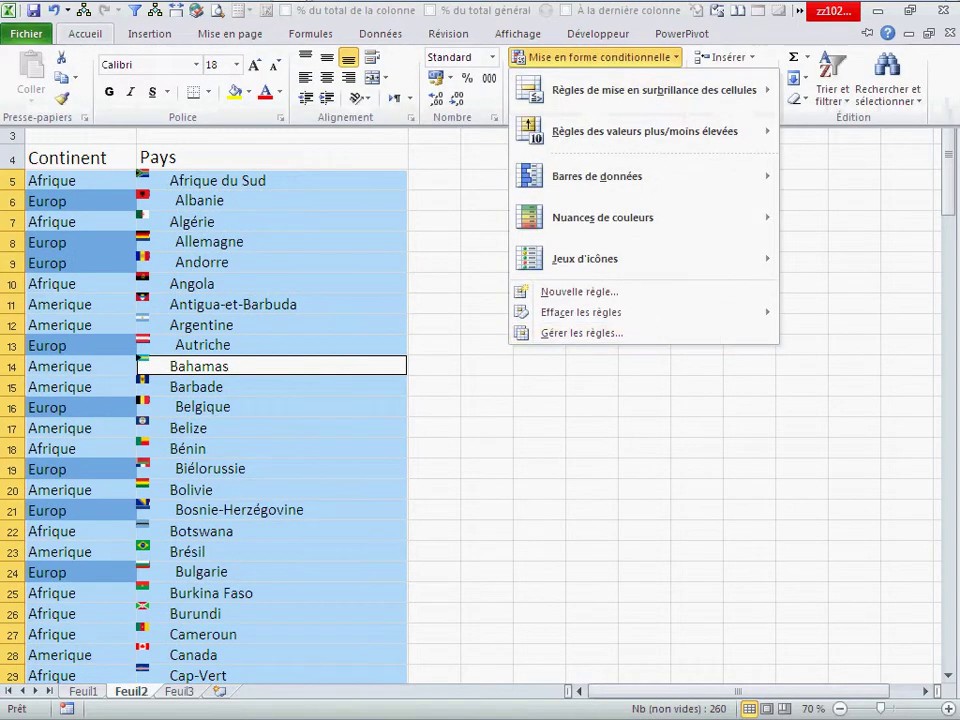
left_click(568, 332)
left_click(330, 401)
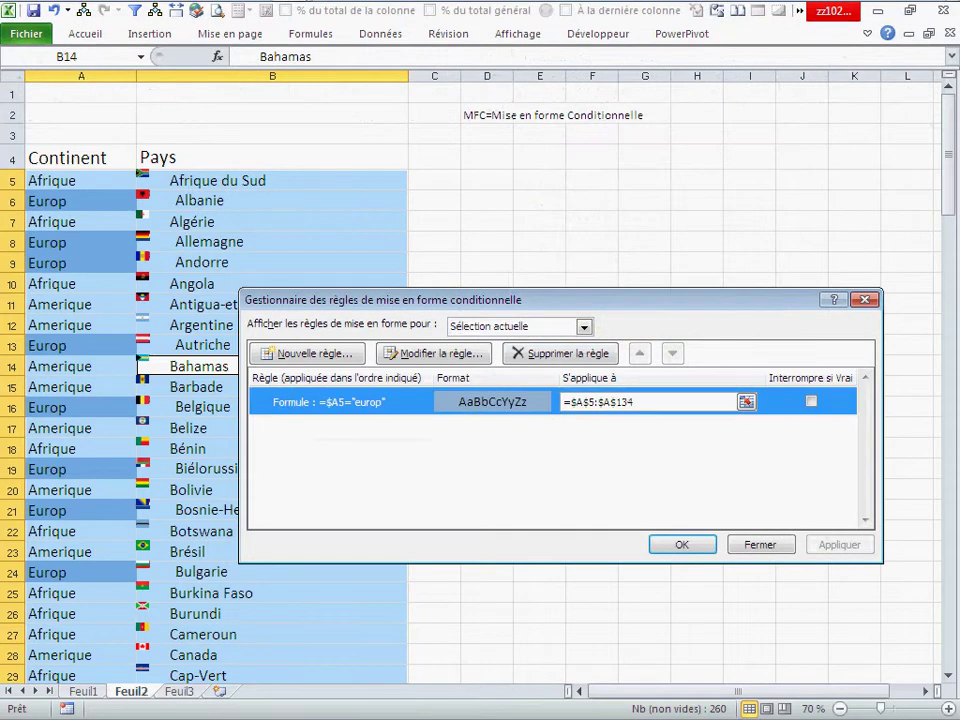
left_click(433, 353)
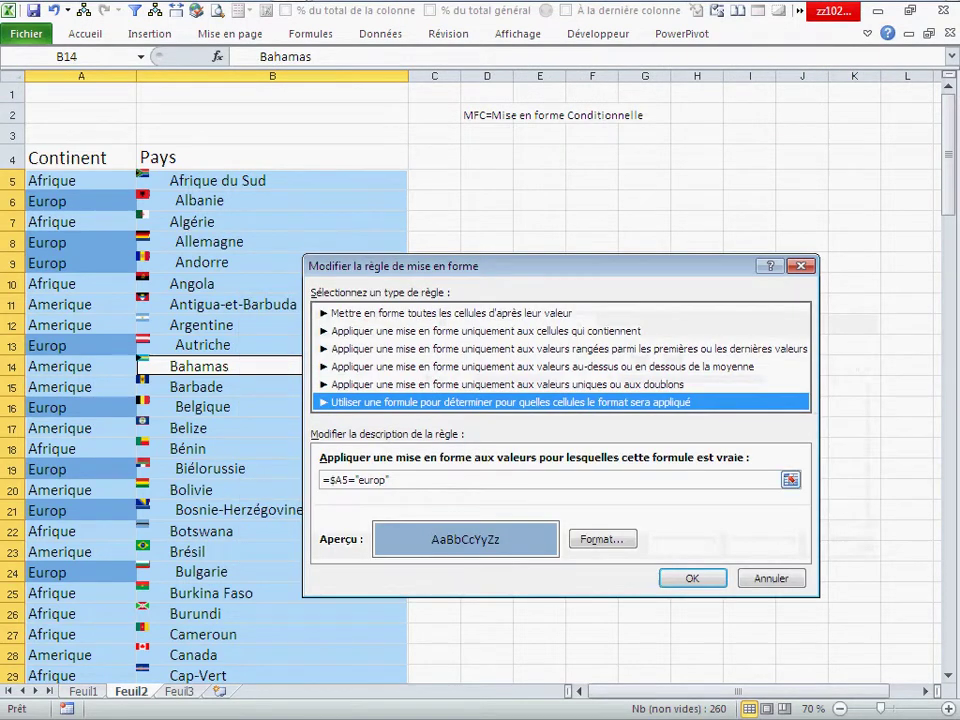
left_click(330, 480)
Rewrite the formula as =ou($A5="europ";$A5="afrique") and bring up its cell format settings
type("ou(")
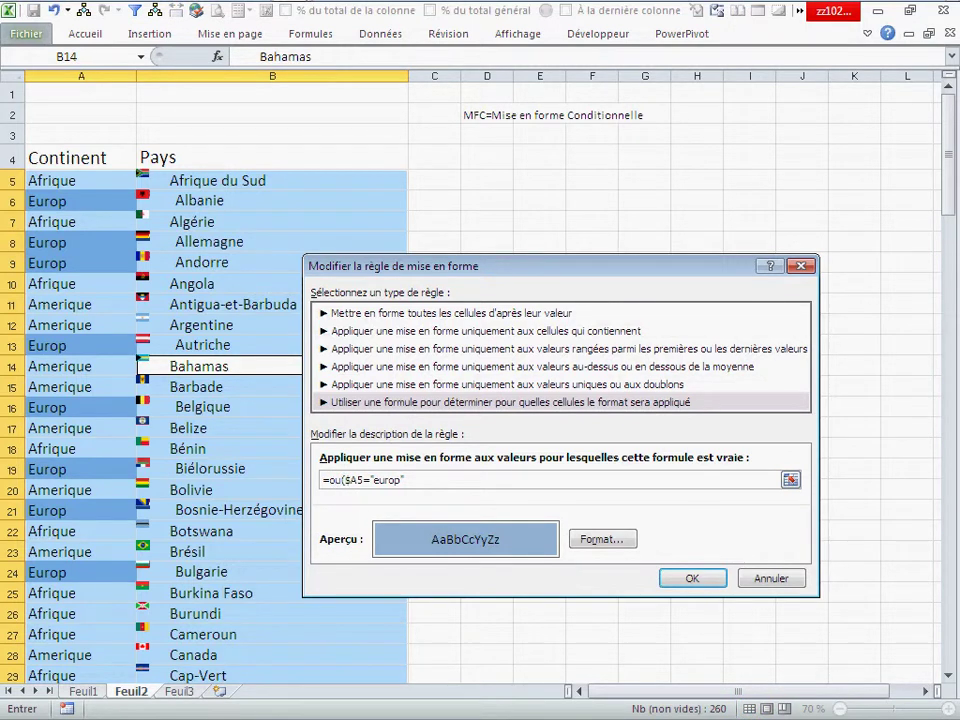
type(";")
key("Left")
key("shift+Home")
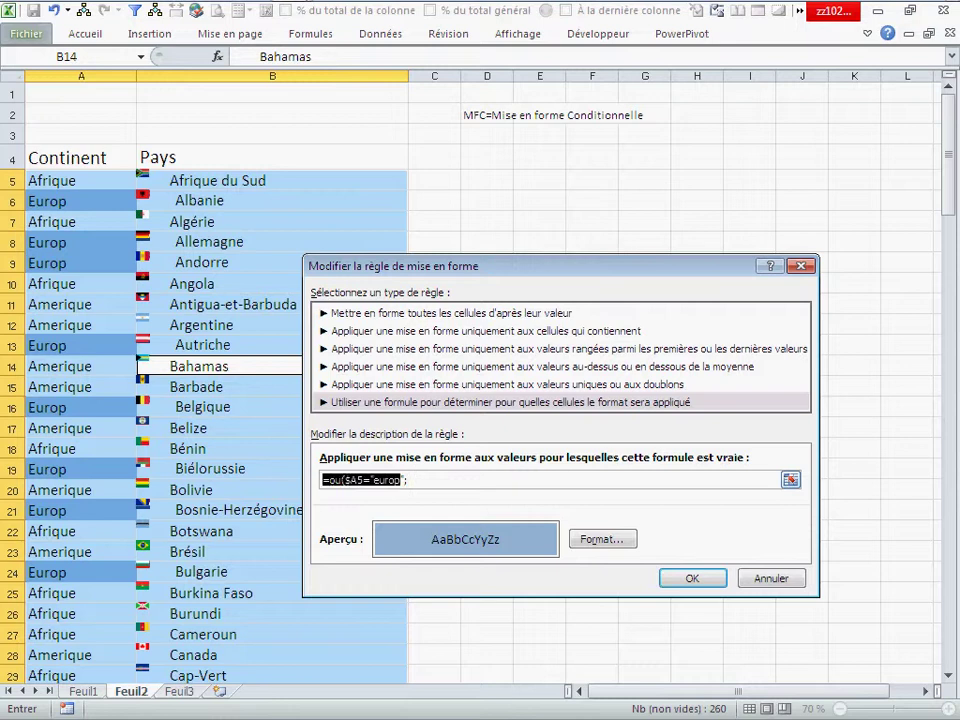
key("Right")
key("shift+Left")
key("shift+Left")
key("shift+Left")
key("shift+Left")
key("shift+Left")
key("shift+Left")
key("ctrl+c")
key("End")
key("ctrl+v")
type(")")
key("Left")
key("Left")
key("BackSpace")
key("BackSpace")
key("BackSpace")
key("BackSpace")
key("BackSpace")
type("afrique")
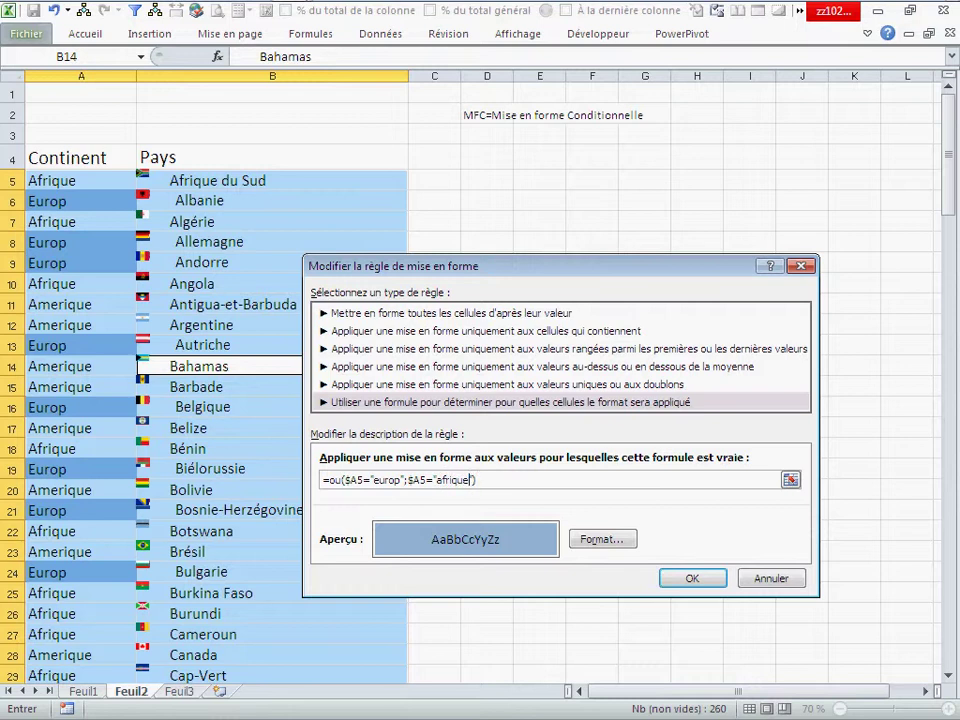
key("alt+f")
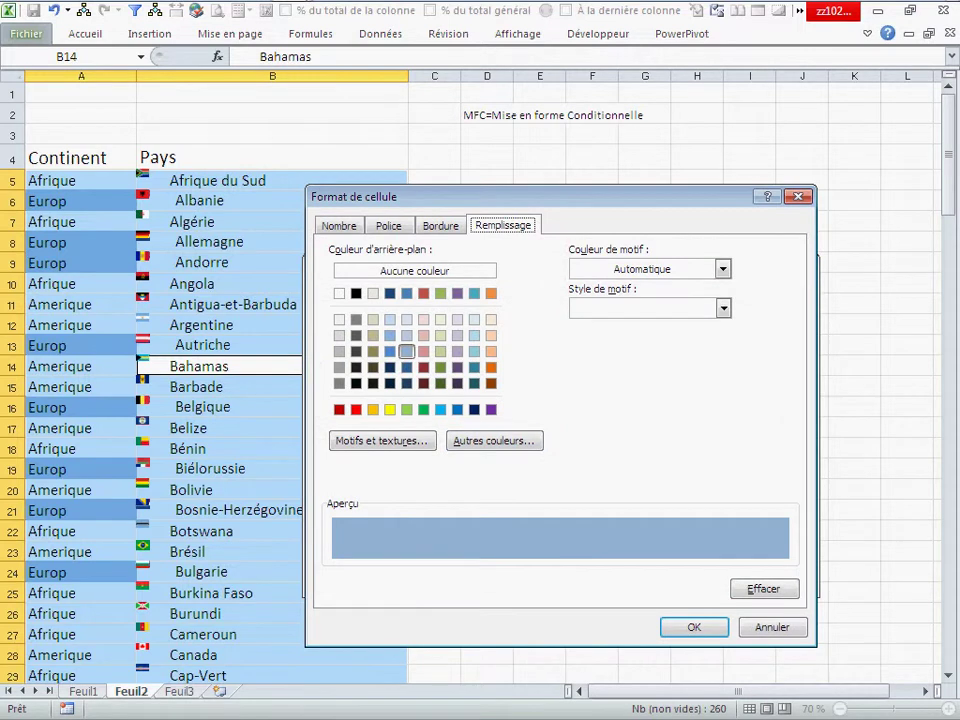
Set the OU rule's font colour to red
left_click(388, 225)
left_click(695, 381)
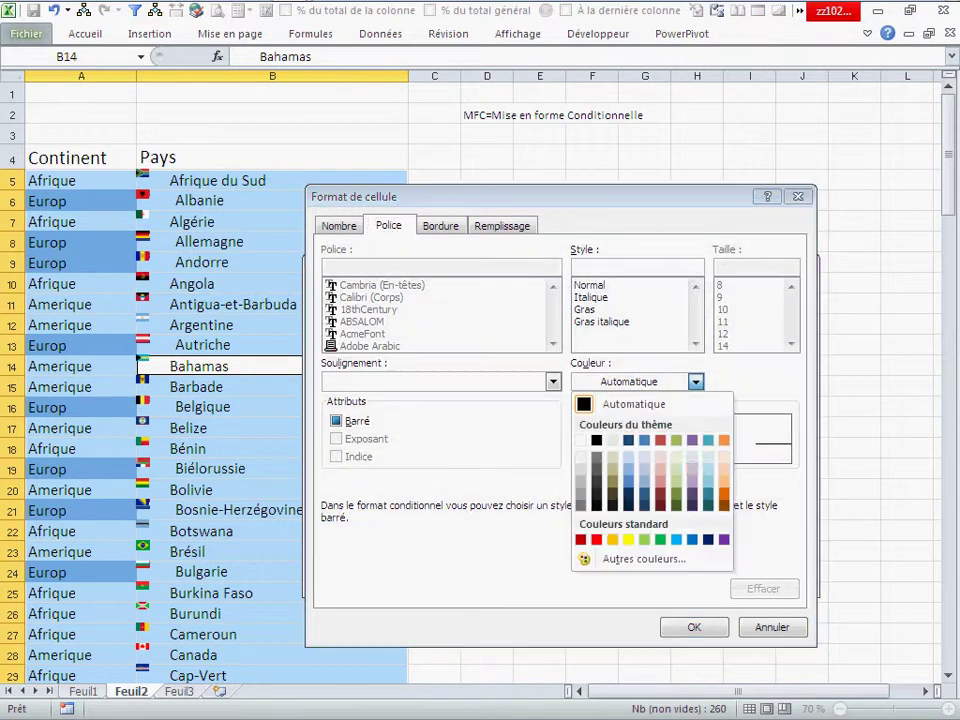
left_click(596, 539)
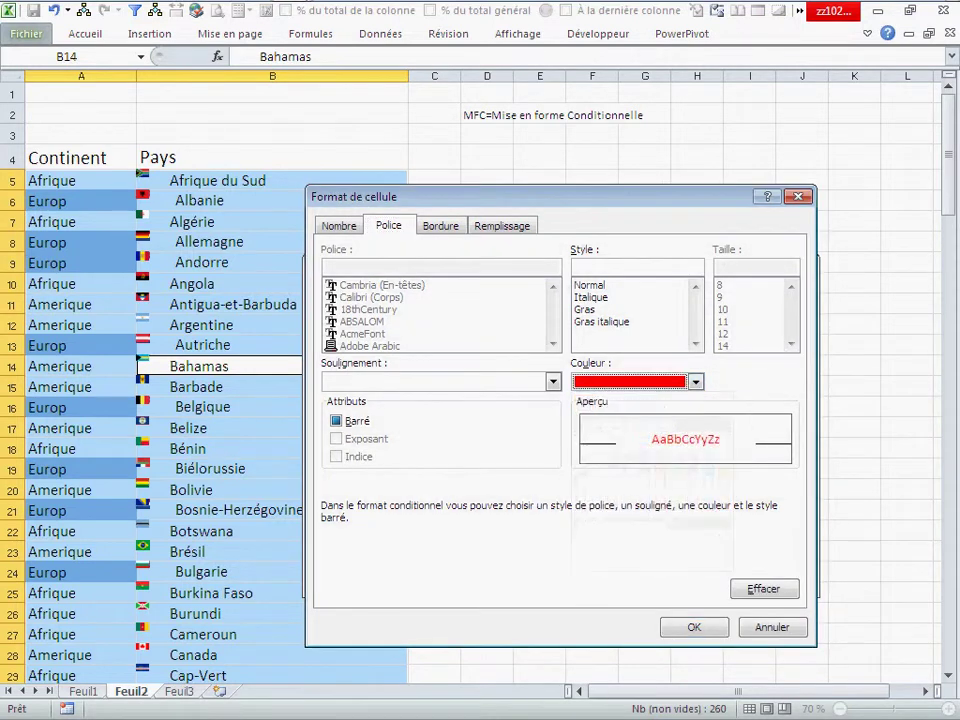
key("Return")
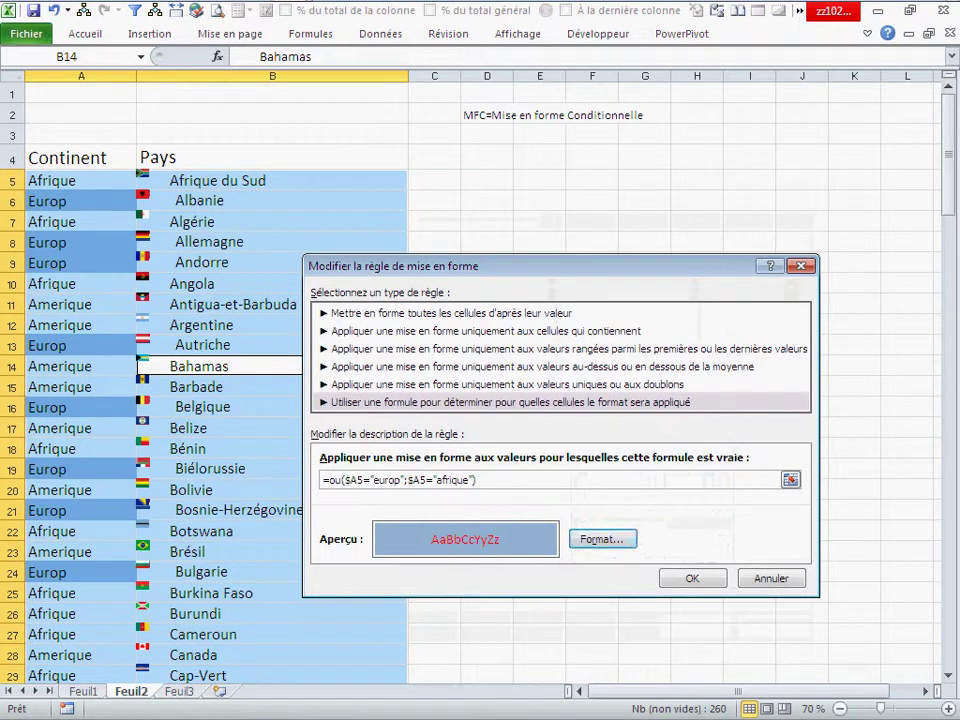
Add blue top, left and bottom borders to the rule's format and confirm the edited rule
left_click(602, 539)
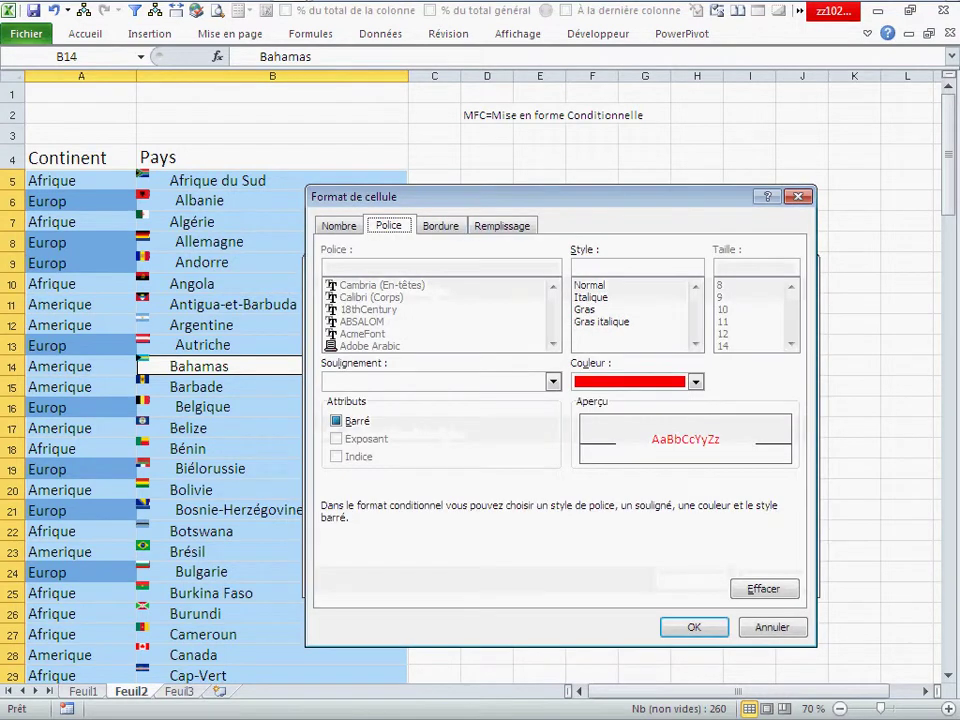
left_click(440, 225)
left_click(454, 419)
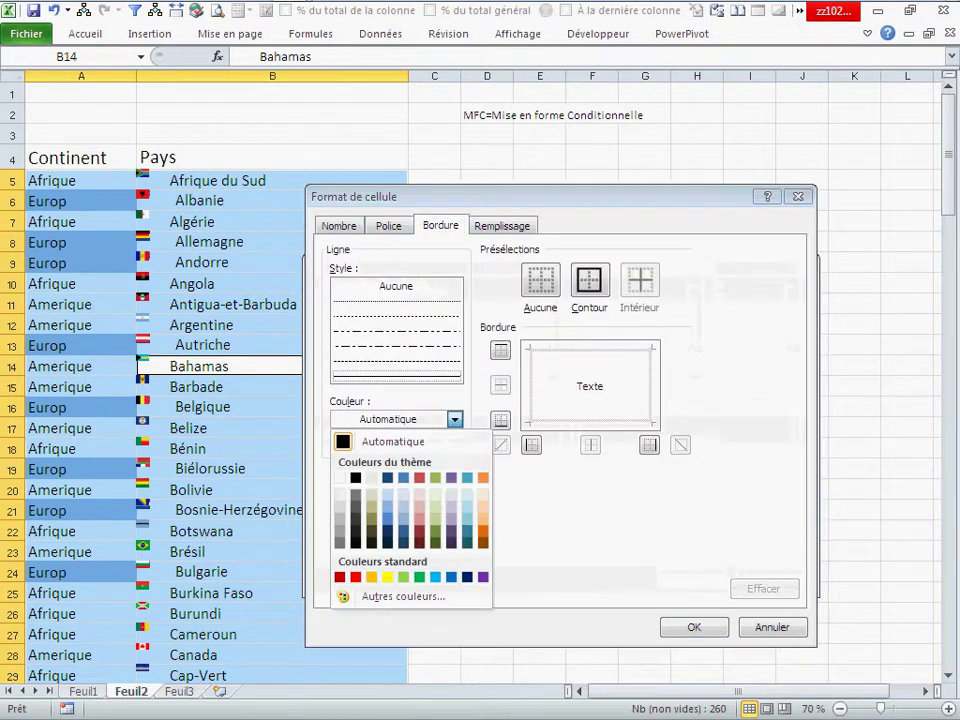
left_click(451, 577)
left_click(500, 350)
left_click(531, 444)
left_click(500, 419)
key("Return")
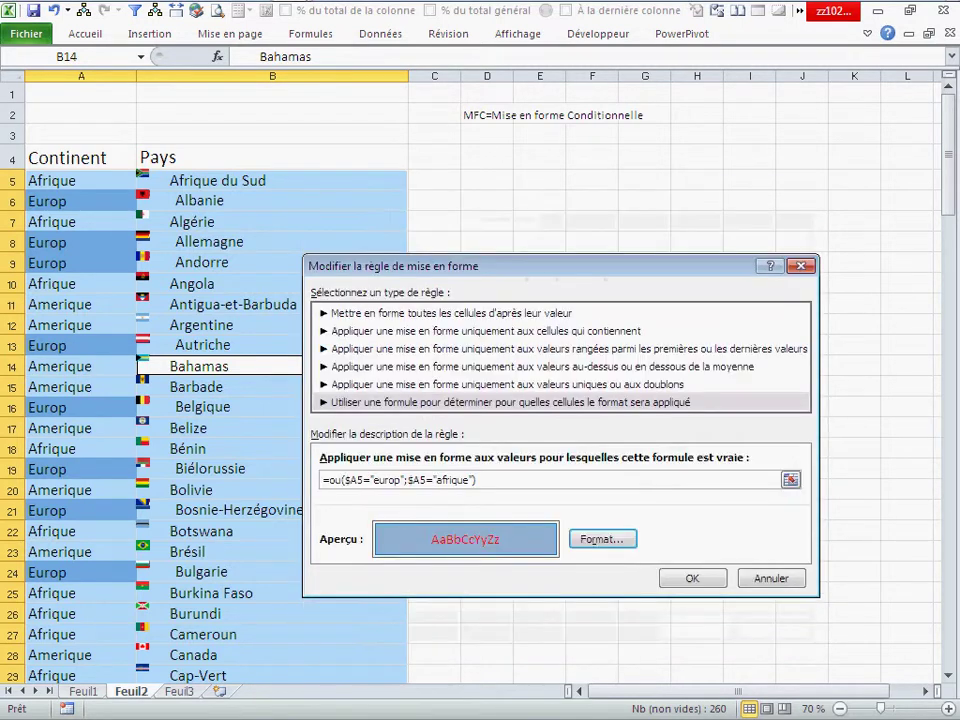
key("Return")
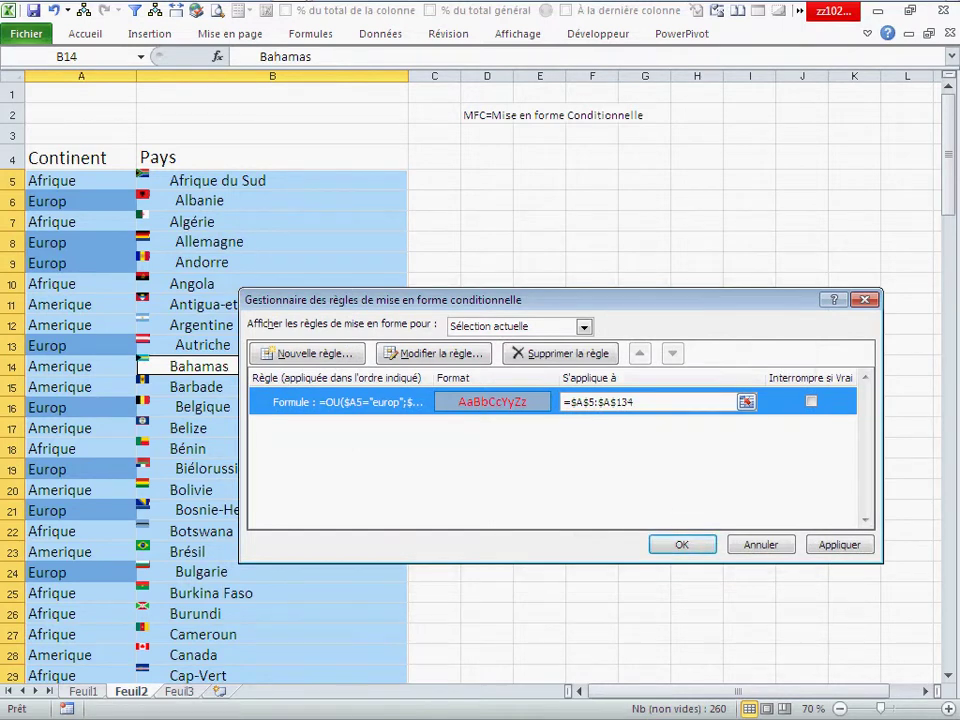
Widen the rule's Applies to range from =$A$5:$A$134 to =$A$5:$C$134 and check the coloured rows
left_click(600, 401)
key("BackSpace")
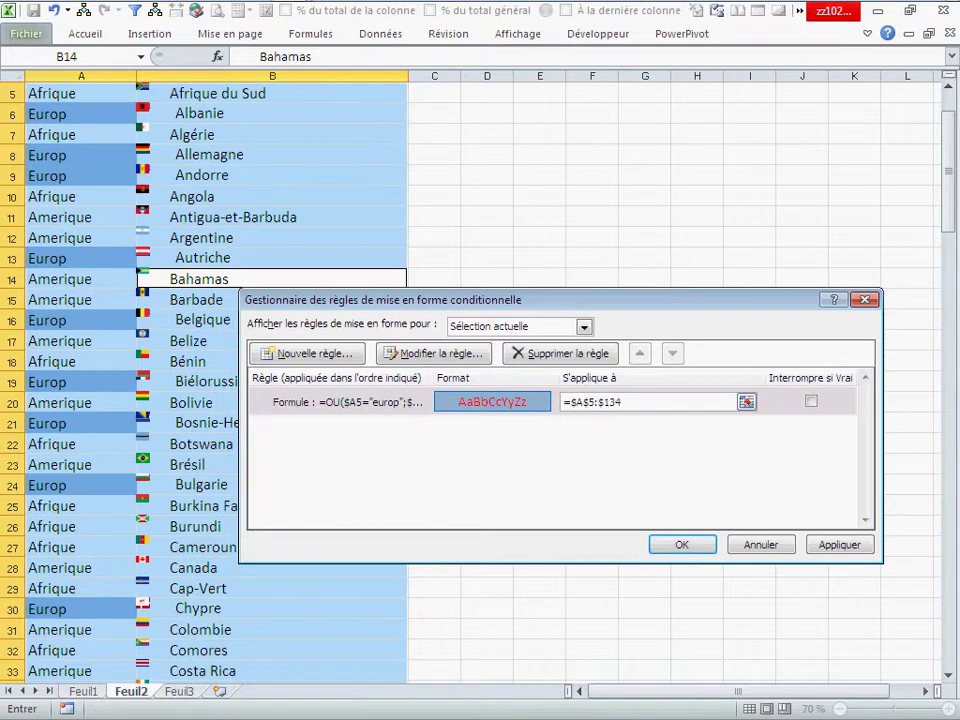
type("c")
key("Return")
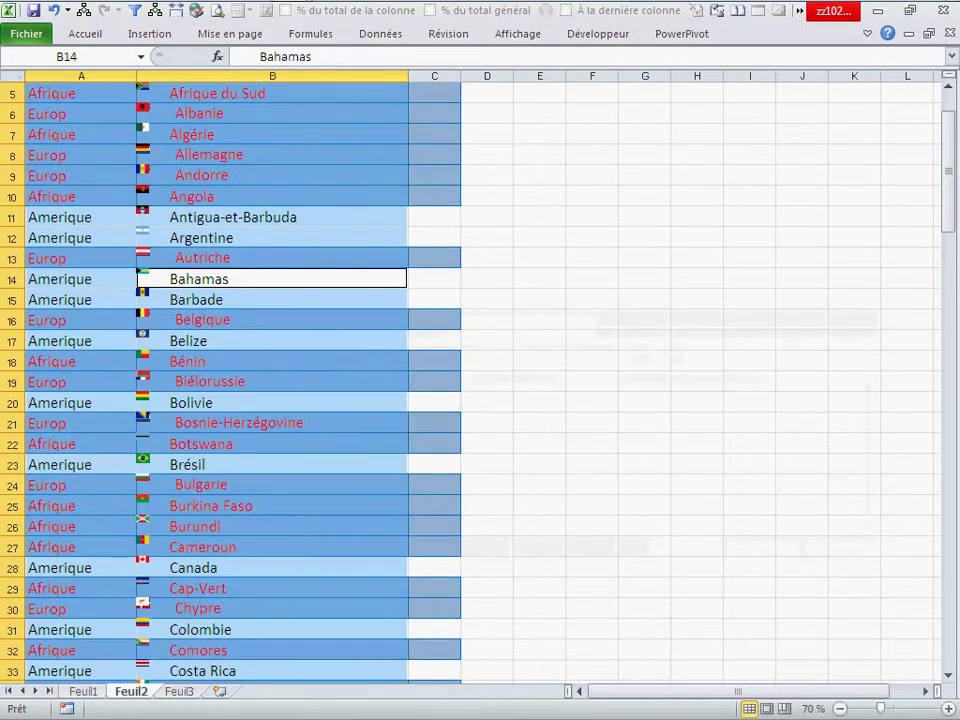
left_click(539, 366)
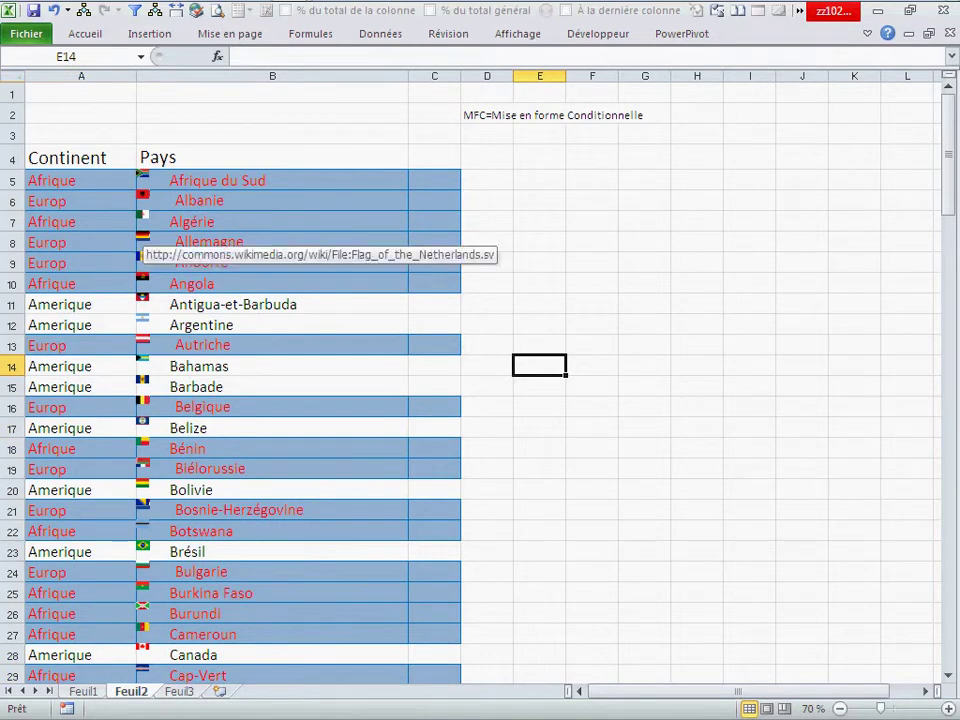
scroll(480, 380, "down", 2)
scroll(480, 380, "up", 2)
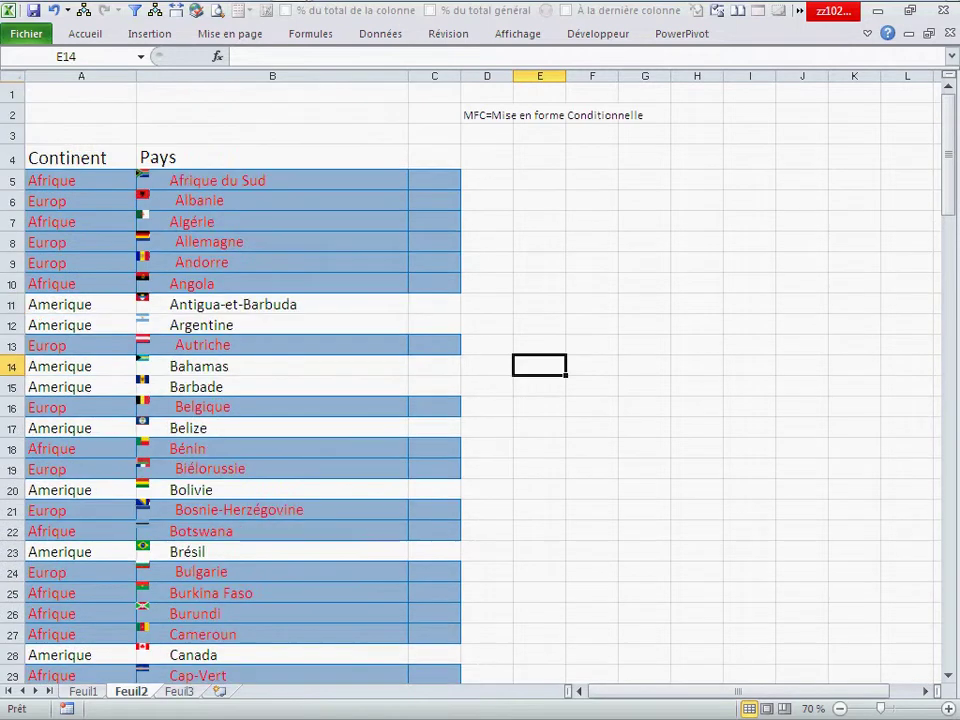